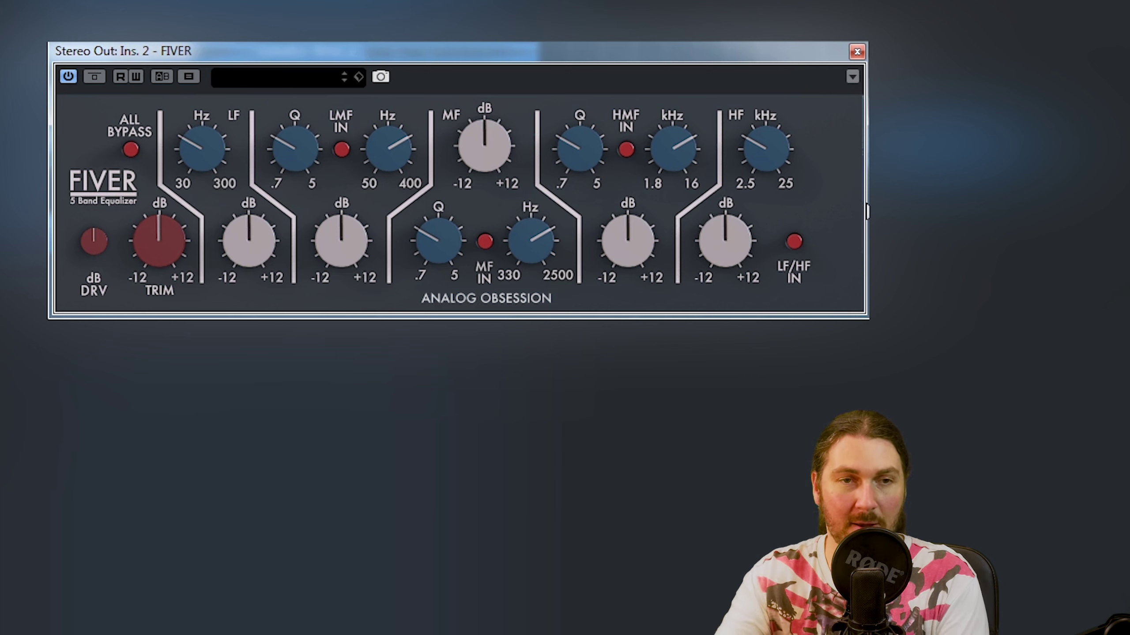
Step: Set the LF band's frequency to 30 Hz on the five-band equalizer
{"action": "mouse_move", "coordinate": [99, 251]}
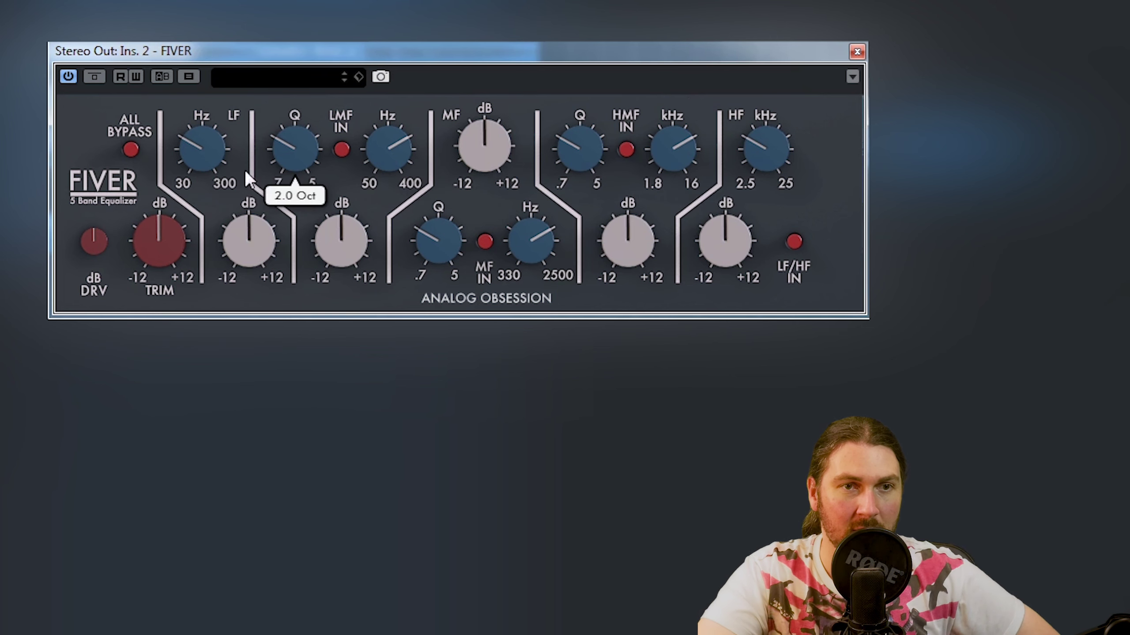
{"action": "left_click_drag", "start_coordinate": [215, 150], "coordinate": [212, 216]}
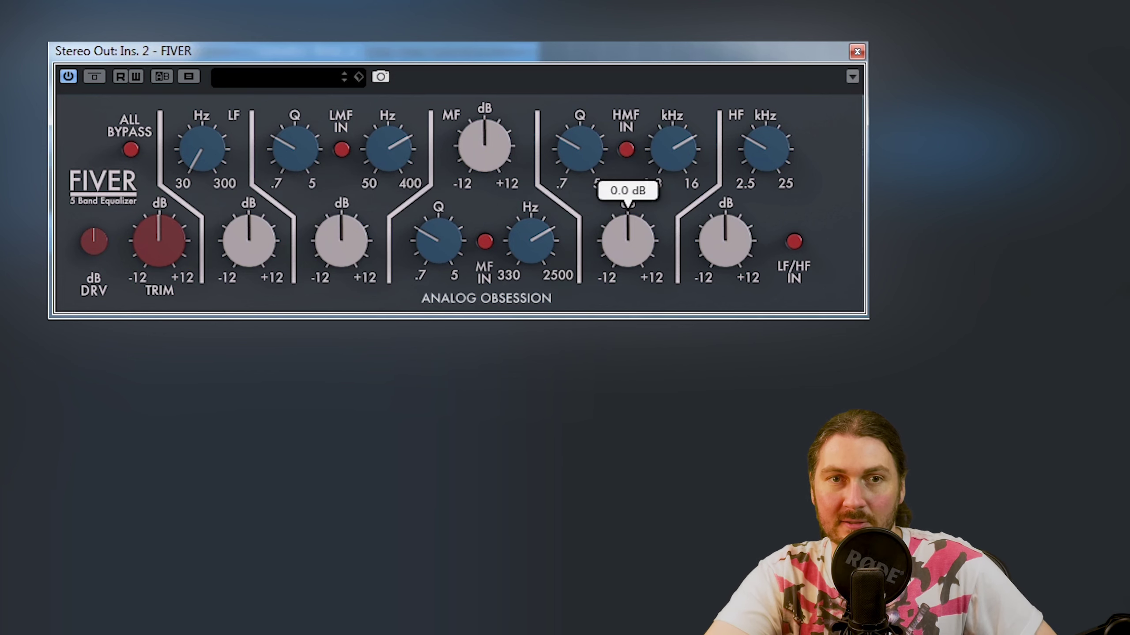
{"action": "mouse_move", "coordinate": [663, 146]}
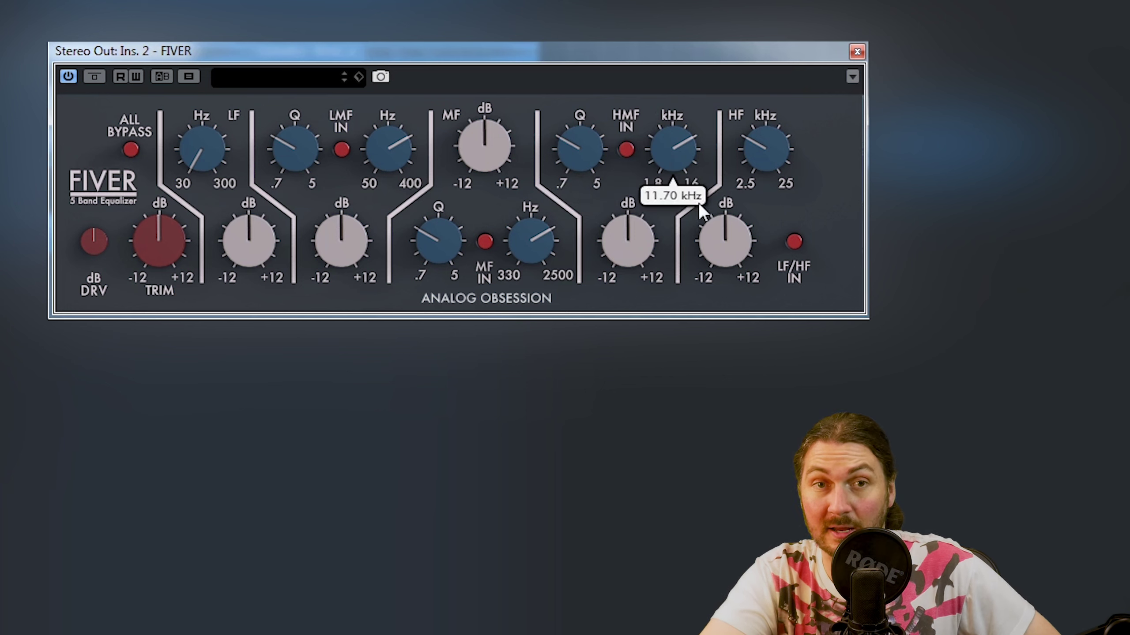
{"action": "mouse_move", "coordinate": [766, 149]}
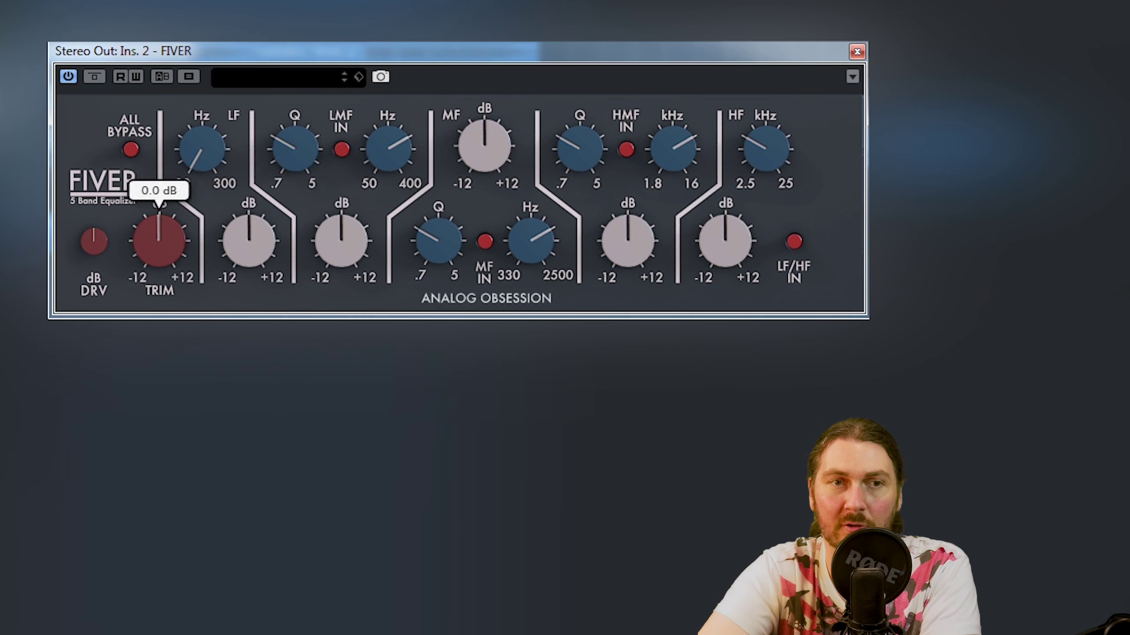
Step: Boost the LF band to +12 dB and sweep its frequency up to 300 Hz and back down
{"action": "left_click_drag", "start_coordinate": [242, 234], "coordinate": [250, 117]}
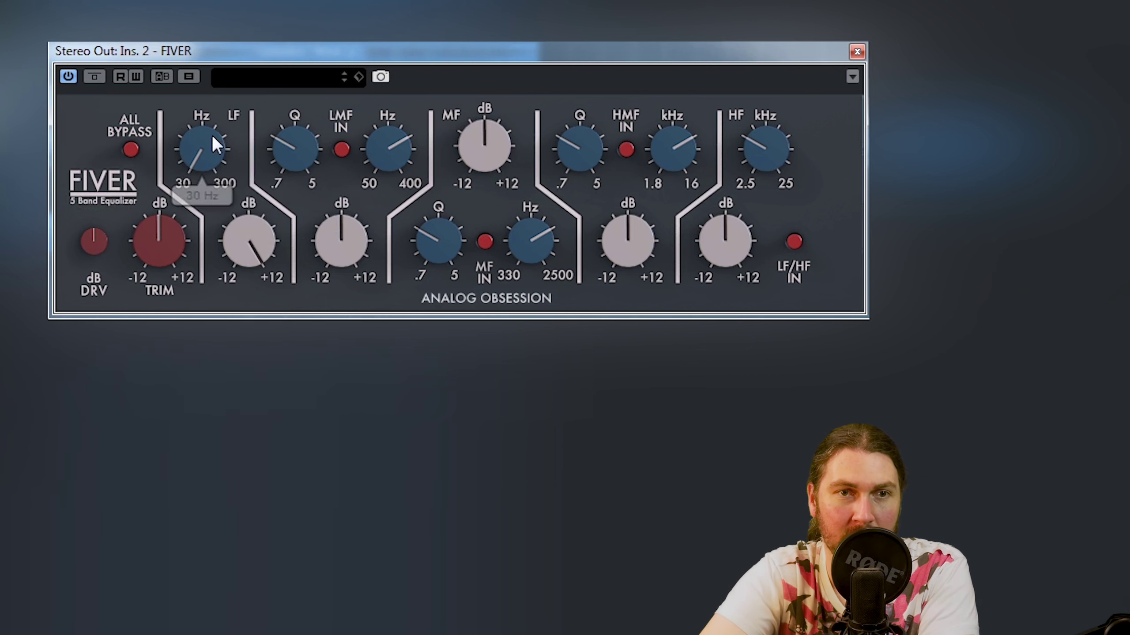
{"action": "left_click_drag", "start_coordinate": [203, 151], "coordinate": [203, 0]}
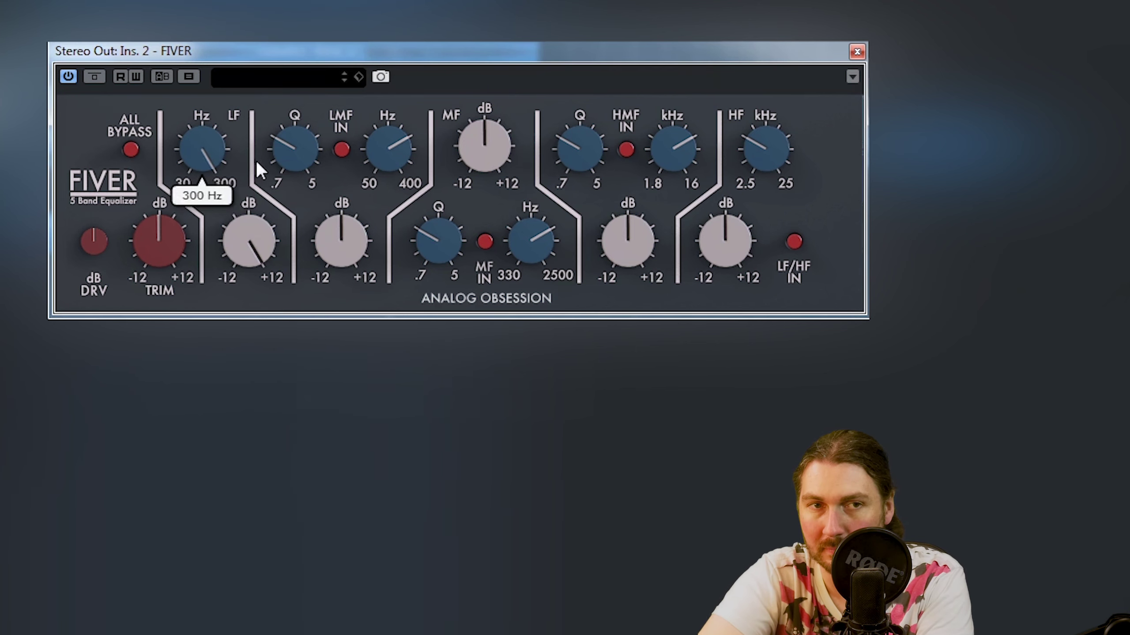
{"action": "mouse_move", "coordinate": [256, 261]}
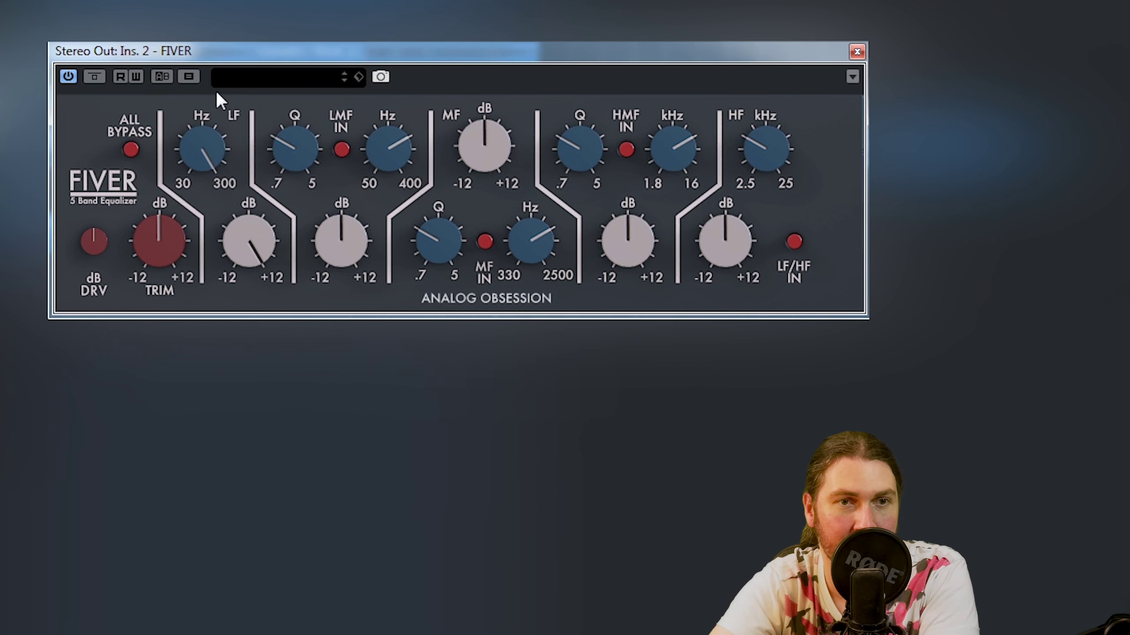
{"action": "left_click_drag", "start_coordinate": [217, 141], "coordinate": [205, 314]}
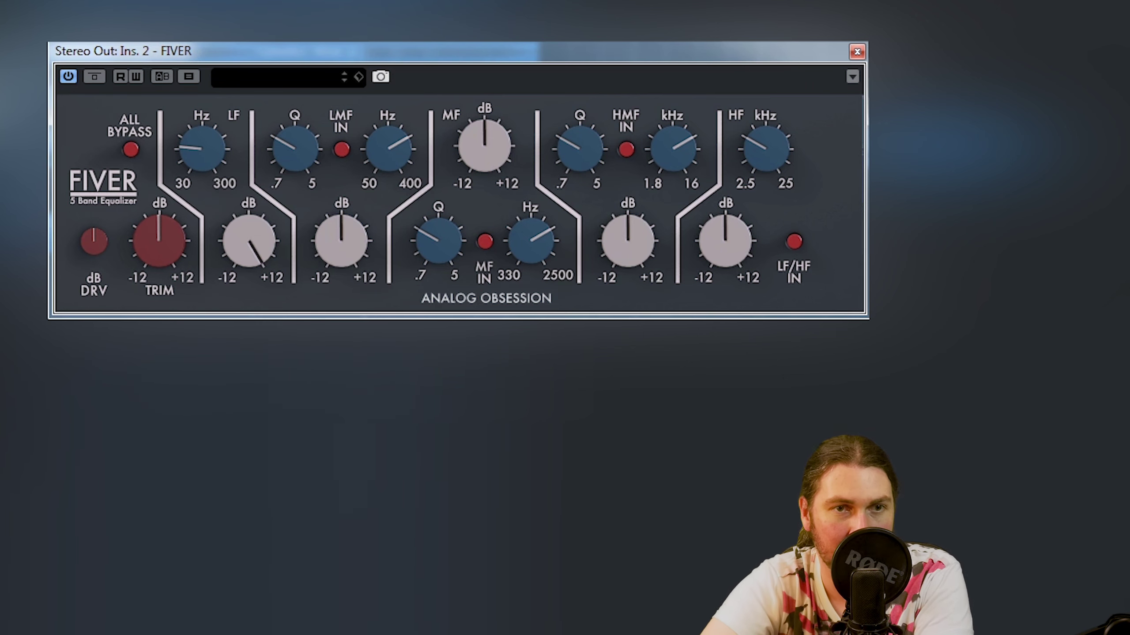
{"action": "mouse_move", "coordinate": [196, 157]}
{"action": "left_mouse_down"}
{"action": "mouse_move", "coordinate": [194, 259]}
{"action": "mouse_move", "coordinate": [206, 176]}
{"action": "left_mouse_up"}
Step: Cut the LF band to -12 dB, sweep it up to 300 Hz, and restore it to 30 Hz and 0 dB
{"action": "left_click_drag", "start_coordinate": [241, 231], "coordinate": [249, 432]}
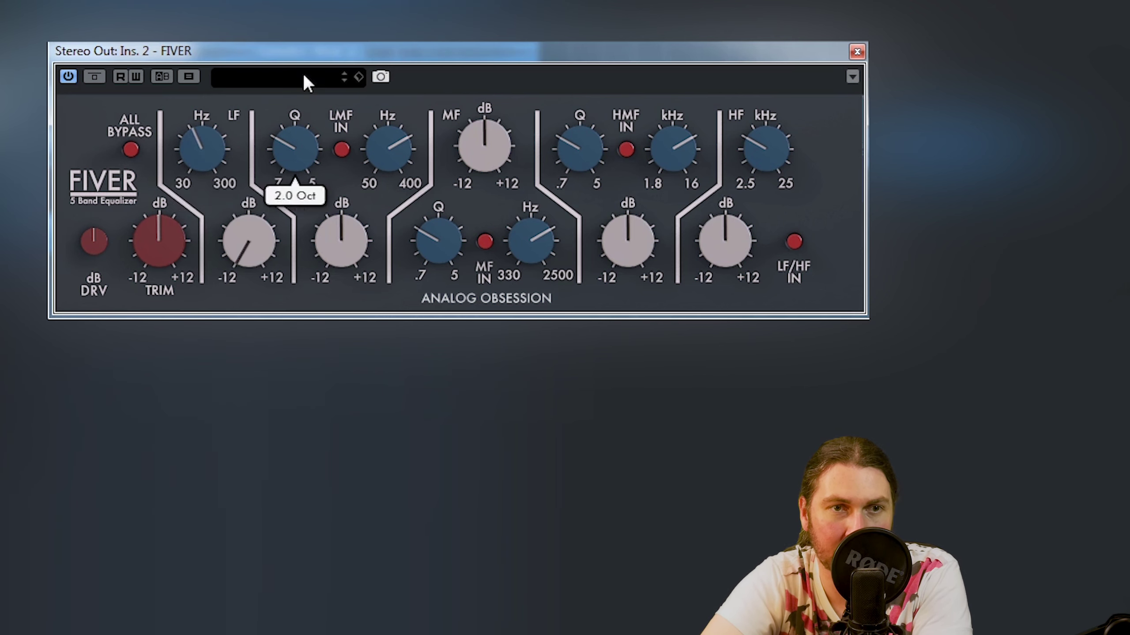
{"action": "left_click_drag", "start_coordinate": [183, 187], "coordinate": [206, 42]}
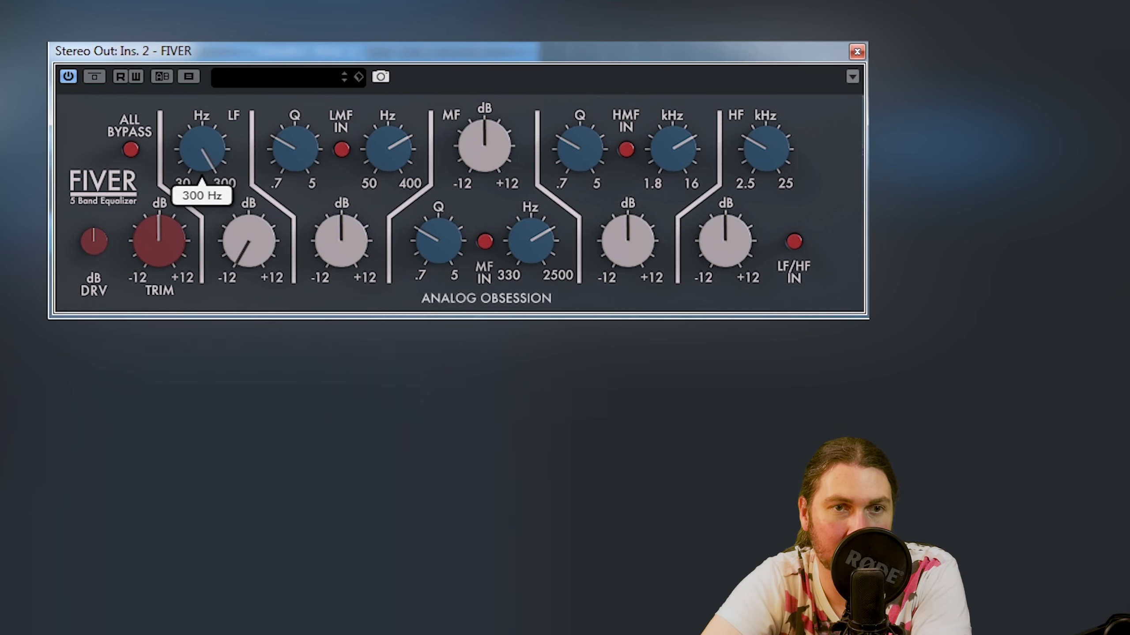
{"action": "left_click_drag", "start_coordinate": [206, 42], "coordinate": [189, 312]}
{"action": "double_click", "coordinate": [252, 216]}
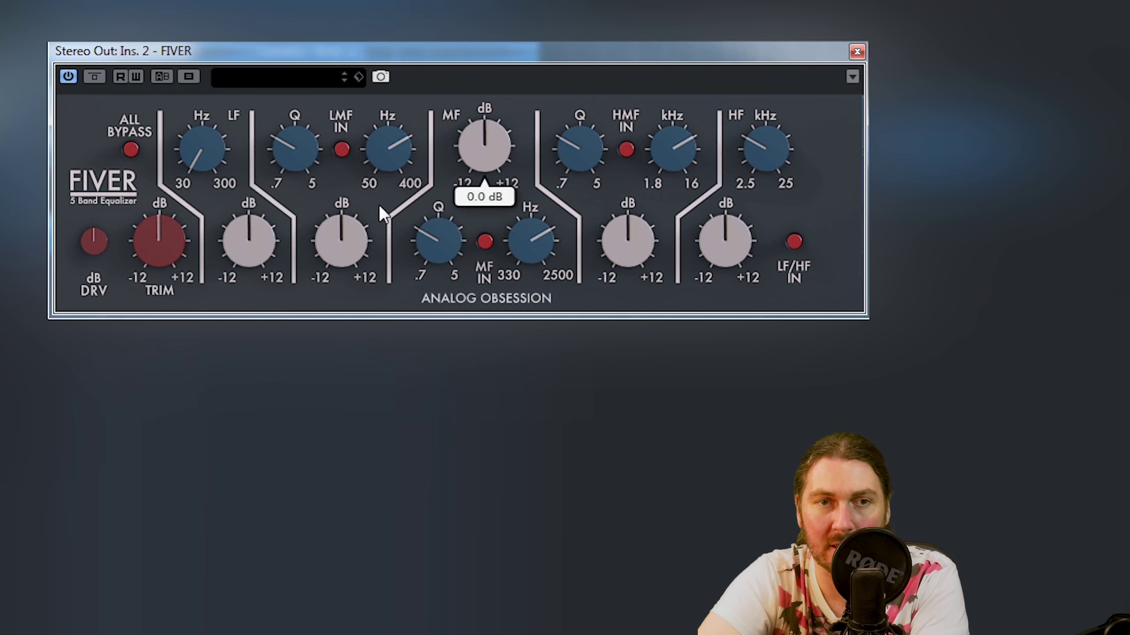
Step: Boost the LMF band to +12 dB and sweep its frequency down to 50 Hz and up to 400 Hz
{"action": "left_click_drag", "start_coordinate": [339, 223], "coordinate": [334, 145]}
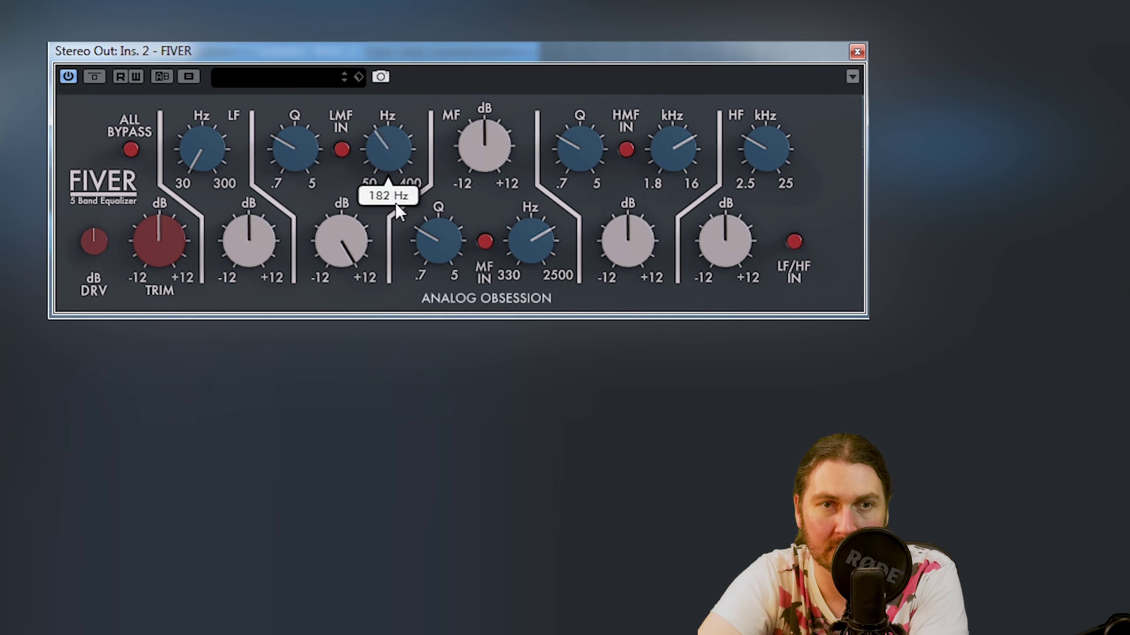
{"action": "left_click_drag", "start_coordinate": [392, 241], "coordinate": [389, 312]}
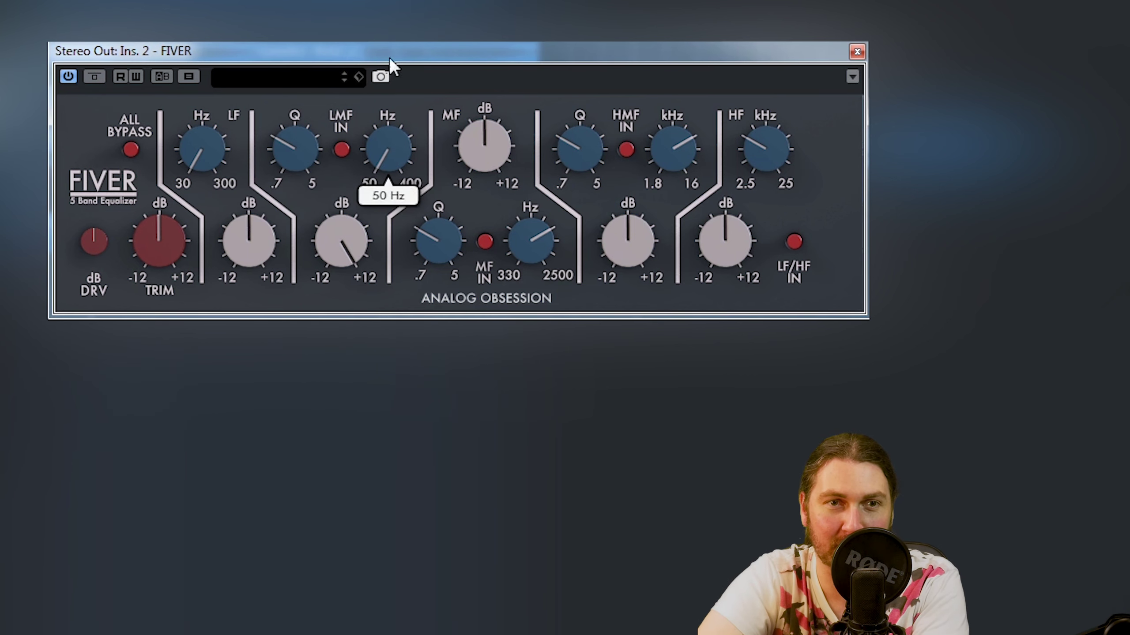
{"action": "left_click_drag", "start_coordinate": [382, 113], "coordinate": [378, 33]}
{"action": "left_click_drag", "start_coordinate": [389, 149], "coordinate": [388, 127]}
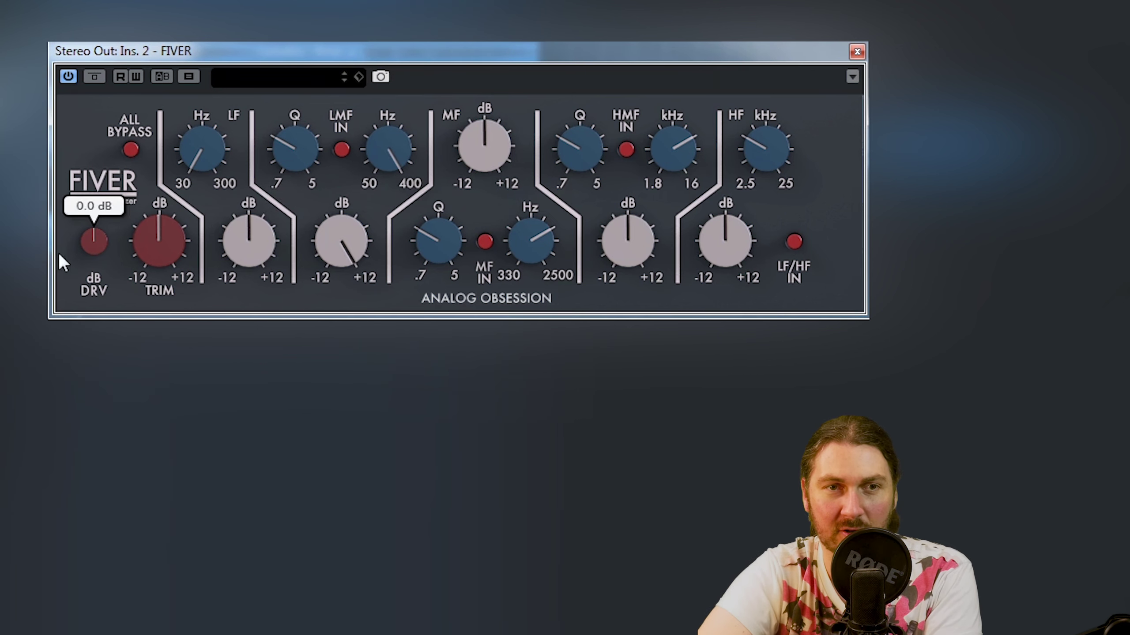
Step: Cut the LMF gain to -12 dB with its frequency near mid-range and its Q at the .7 end
{"action": "mouse_move", "coordinate": [392, 139]}
{"action": "left_click_drag", "start_coordinate": [396, 187], "coordinate": [343, 299]}
{"action": "mouse_move", "coordinate": [383, 148]}
{"action": "mouse_move", "coordinate": [383, 148]}
{"action": "left_mouse_down"}
{"action": "mouse_move", "coordinate": [381, 165]}
{"action": "mouse_move", "coordinate": [380, 156]}
{"action": "left_mouse_up"}
{"action": "mouse_move", "coordinate": [303, 145]}
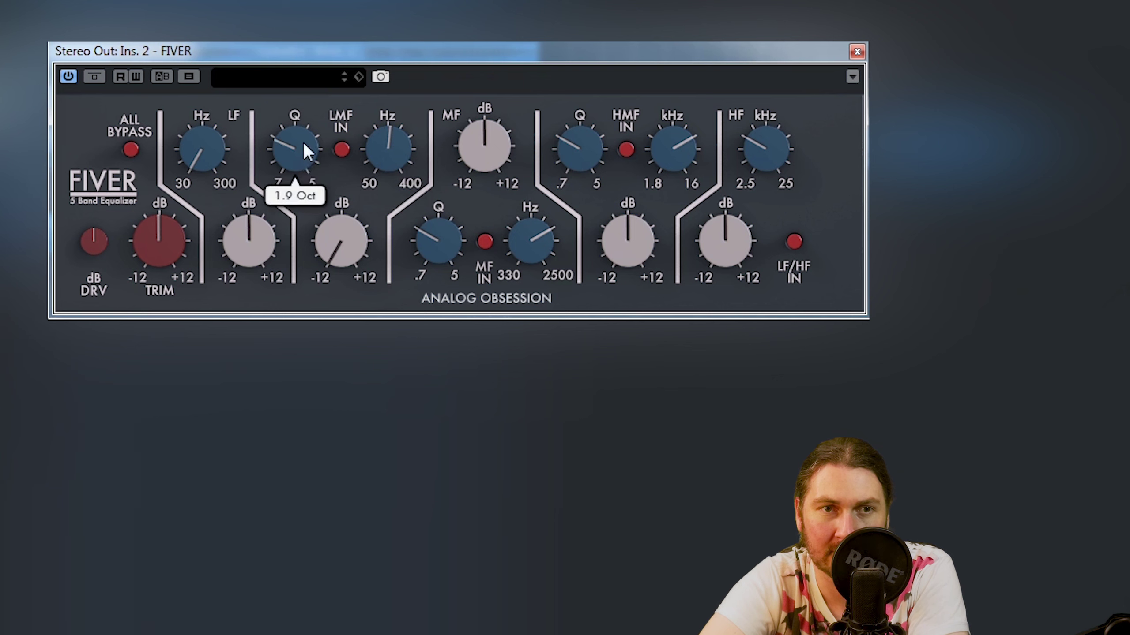
{"action": "mouse_move", "coordinate": [342, 211]}
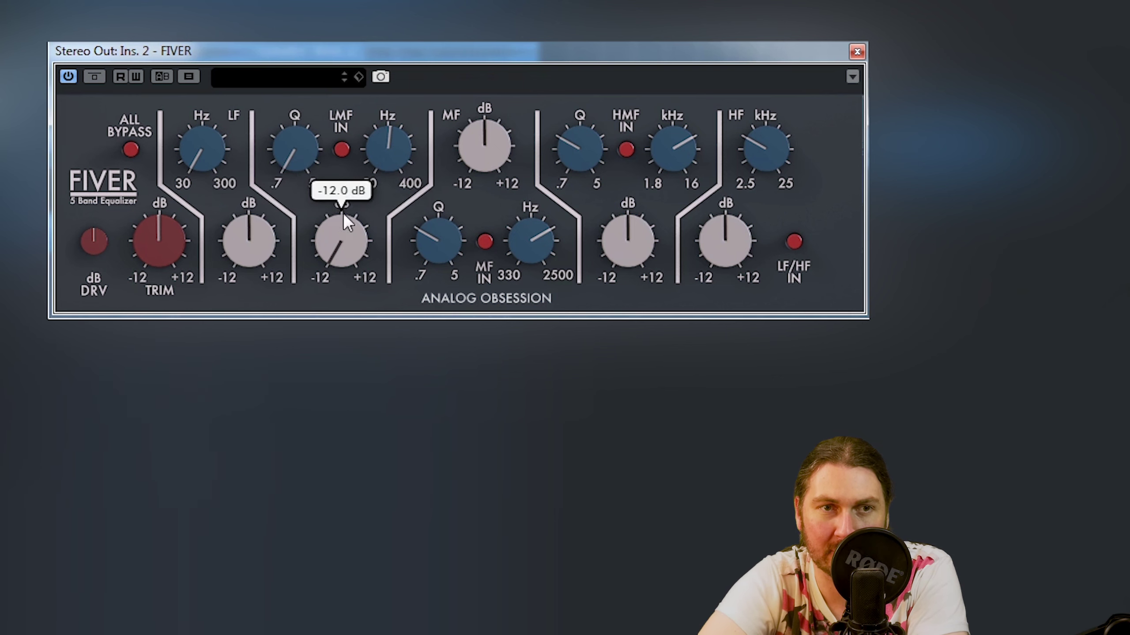
Step: Raise the output trim to about 4 dB and compare the LMF band out and in with its Q at 5
{"action": "scroll", "coordinate": [143, 244], "scroll_direction": "up", "scroll_amount": 2}
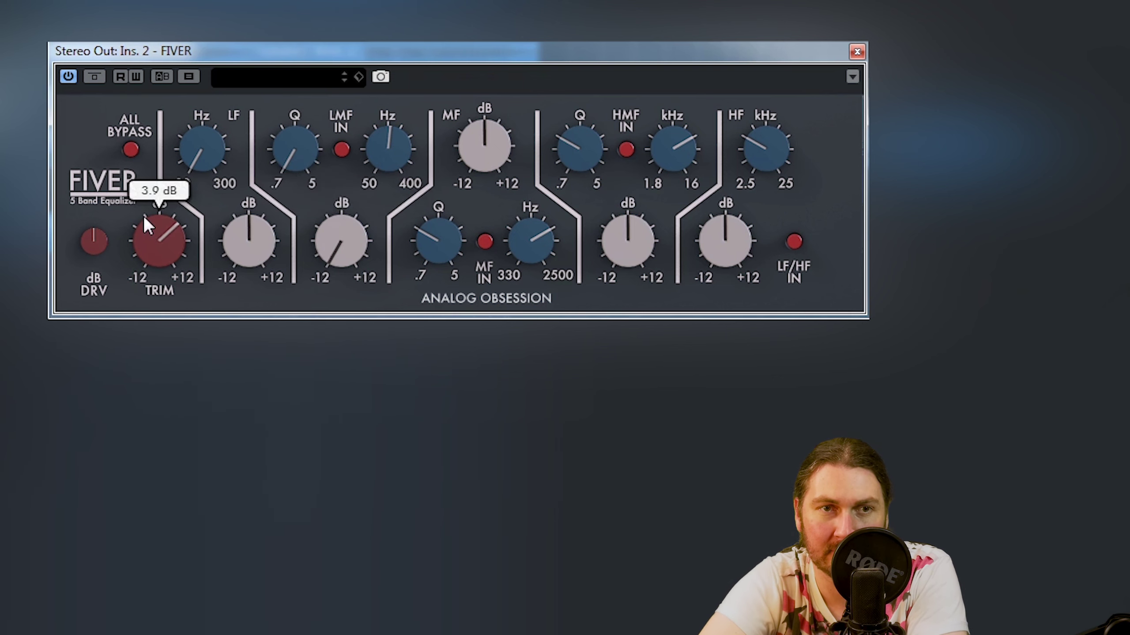
{"action": "scroll", "coordinate": [145, 219], "scroll_direction": "up", "scroll_amount": 1}
{"action": "left_click_drag", "start_coordinate": [301, 114], "coordinate": [295, 0]}
{"action": "left_click", "coordinate": [341, 149]}
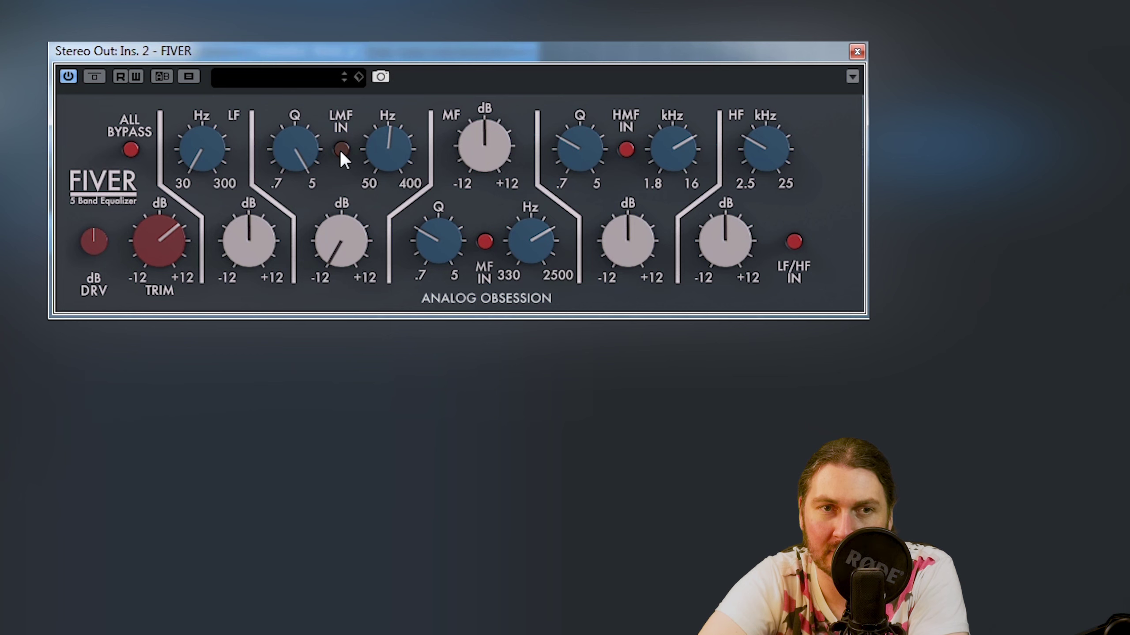
{"action": "left_click", "coordinate": [340, 150]}
Step: Retune the LMF band with a medium Q and a gain of -4.3 dB, and reset the trim to 0 dB
{"action": "left_click_drag", "start_coordinate": [391, 159], "coordinate": [362, 92]}
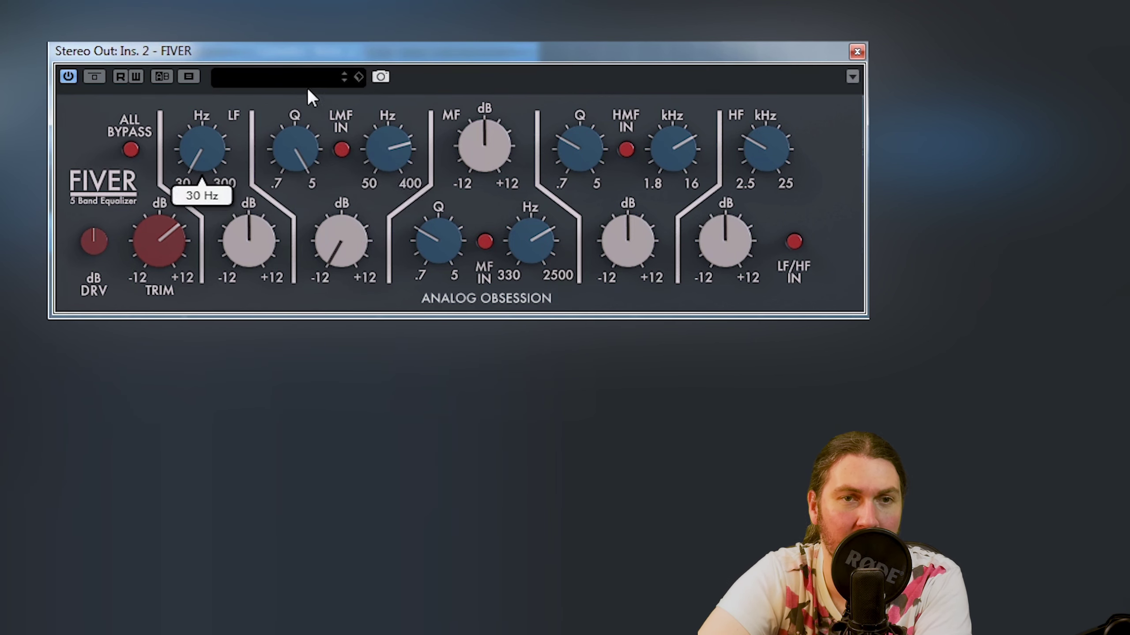
{"action": "left_click_drag", "start_coordinate": [371, 129], "coordinate": [373, 212]}
{"action": "left_click_drag", "start_coordinate": [368, 156], "coordinate": [367, 151]}
{"action": "left_click_drag", "start_coordinate": [294, 151], "coordinate": [341, 175]}
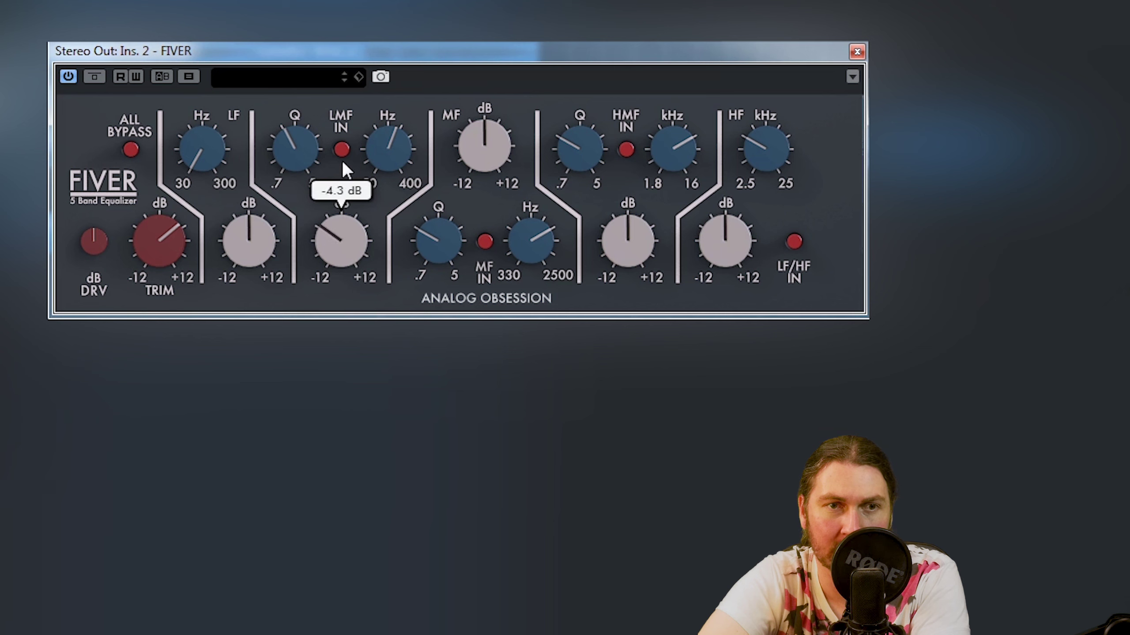
{"action": "double_click", "coordinate": [142, 240]}
Step: Switch the LMF band out and in to compare the sound, leaving the band out
{"action": "left_click", "coordinate": [340, 148]}
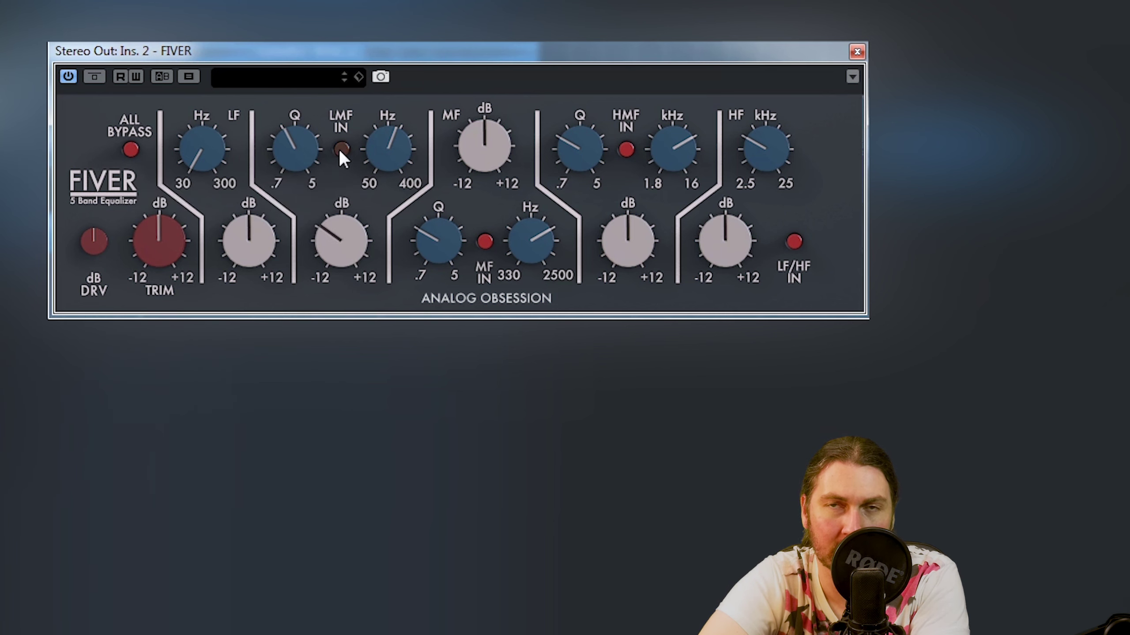
{"action": "left_click", "coordinate": [340, 150]}
{"action": "left_click", "coordinate": [341, 150]}
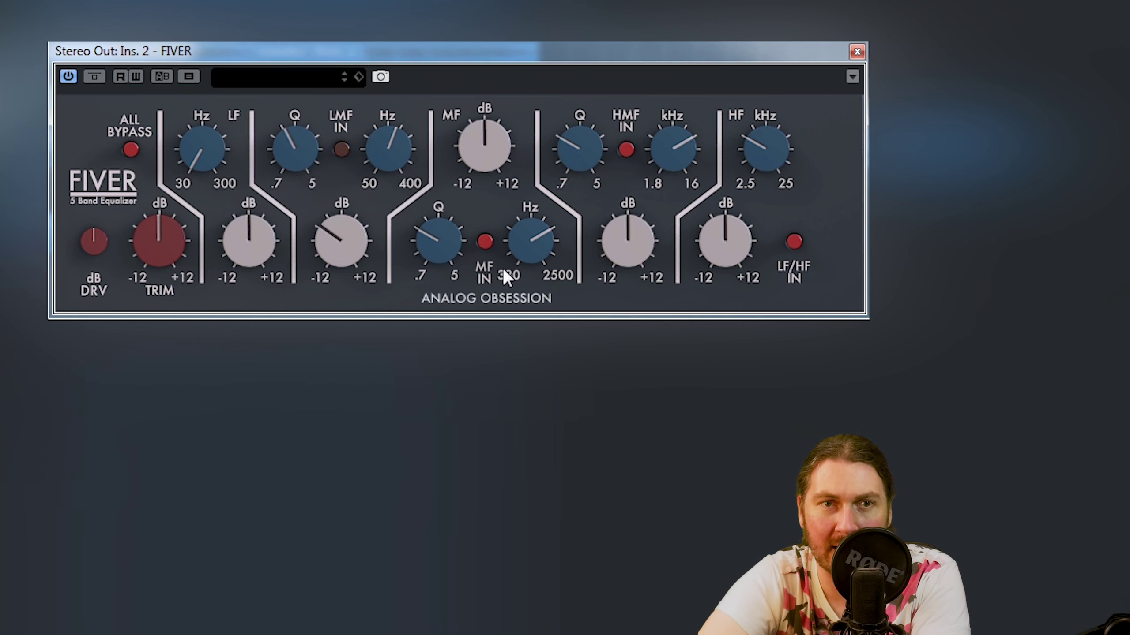
Step: Boost the MF band to +12 dB and sweep its frequency through the midrange
{"action": "left_click_drag", "start_coordinate": [484, 153], "coordinate": [498, 41]}
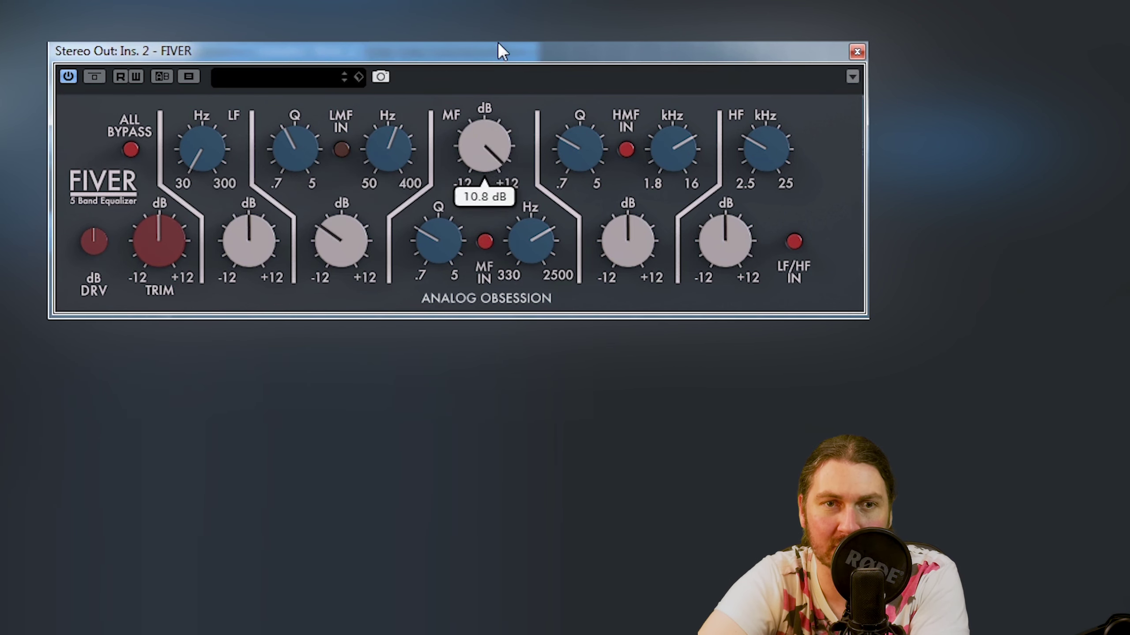
{"action": "mouse_move", "coordinate": [517, 207]}
{"action": "left_mouse_down"}
{"action": "mouse_move", "coordinate": [517, 320]}
{"action": "mouse_move", "coordinate": [517, 215]}
{"action": "left_mouse_up"}
{"action": "left_click_drag", "start_coordinate": [491, 336], "coordinate": [479, 293]}
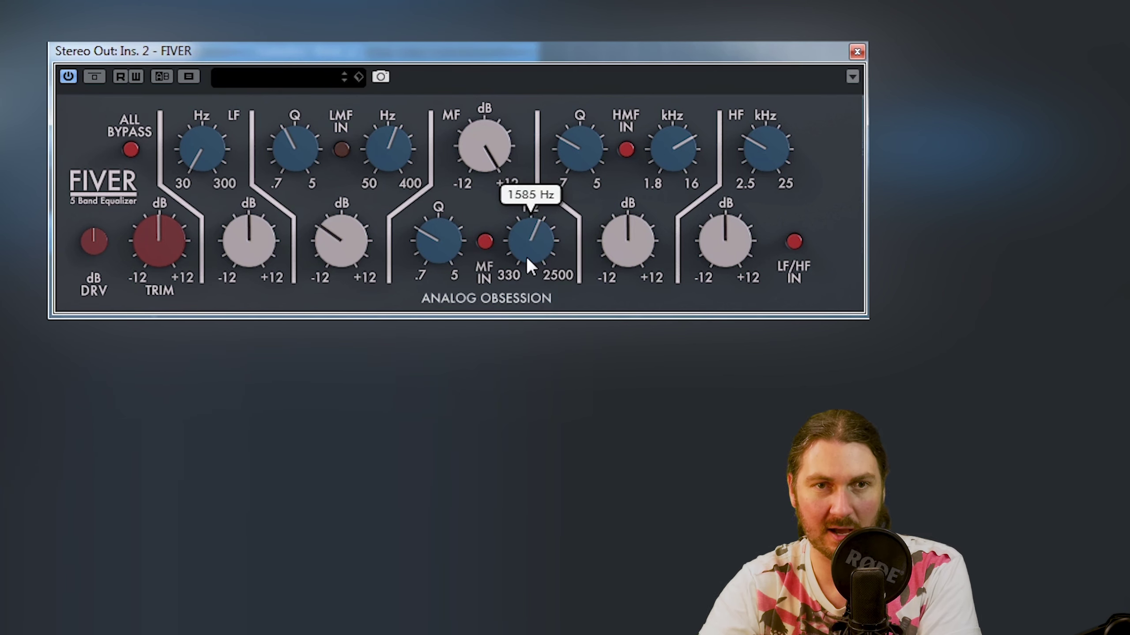
{"action": "mouse_move", "coordinate": [527, 260]}
{"action": "left_mouse_down"}
{"action": "mouse_move", "coordinate": [527, 354]}
{"action": "mouse_move", "coordinate": [510, 266]}
{"action": "left_mouse_up"}
Step: Cut the MF band to -12 dB and sweep its frequency to around 702 Hz
{"action": "left_click_drag", "start_coordinate": [510, 195], "coordinate": [480, 318]}
{"action": "left_click_drag", "start_coordinate": [485, 149], "coordinate": [485, 187]}
{"action": "left_click_drag", "start_coordinate": [533, 240], "coordinate": [537, 161]}
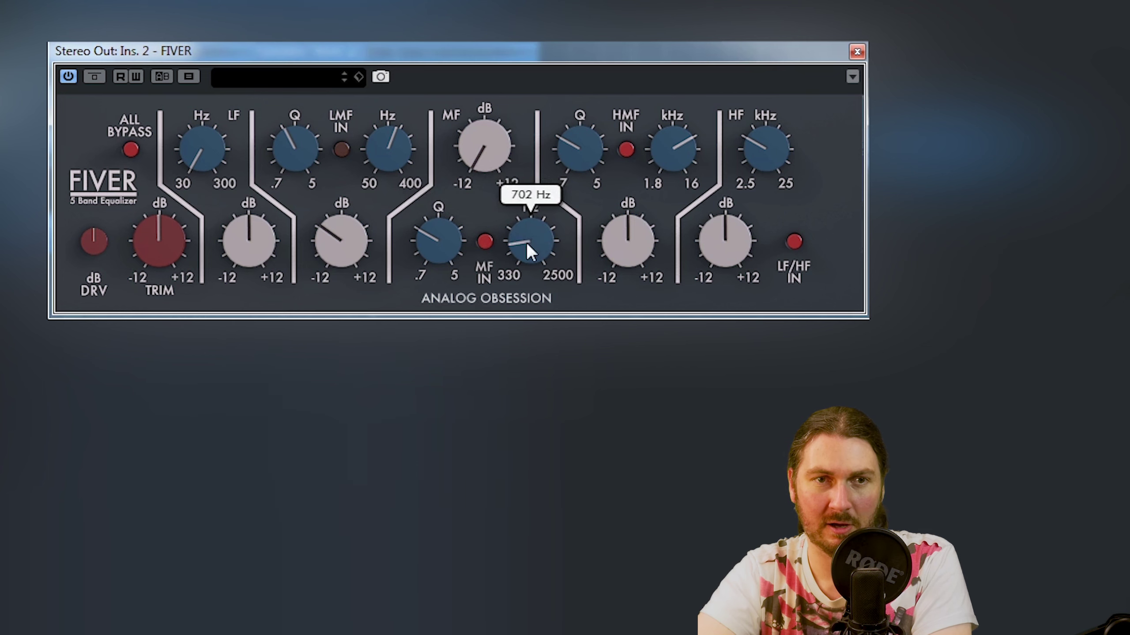
Step: Turn the MF band's Q up to 5 and set its gain to 2.5 dB
{"action": "left_click_drag", "start_coordinate": [450, 249], "coordinate": [493, 73]}
{"action": "mouse_move", "coordinate": [522, 222]}
{"action": "left_click_drag", "start_coordinate": [532, 175], "coordinate": [486, 86]}
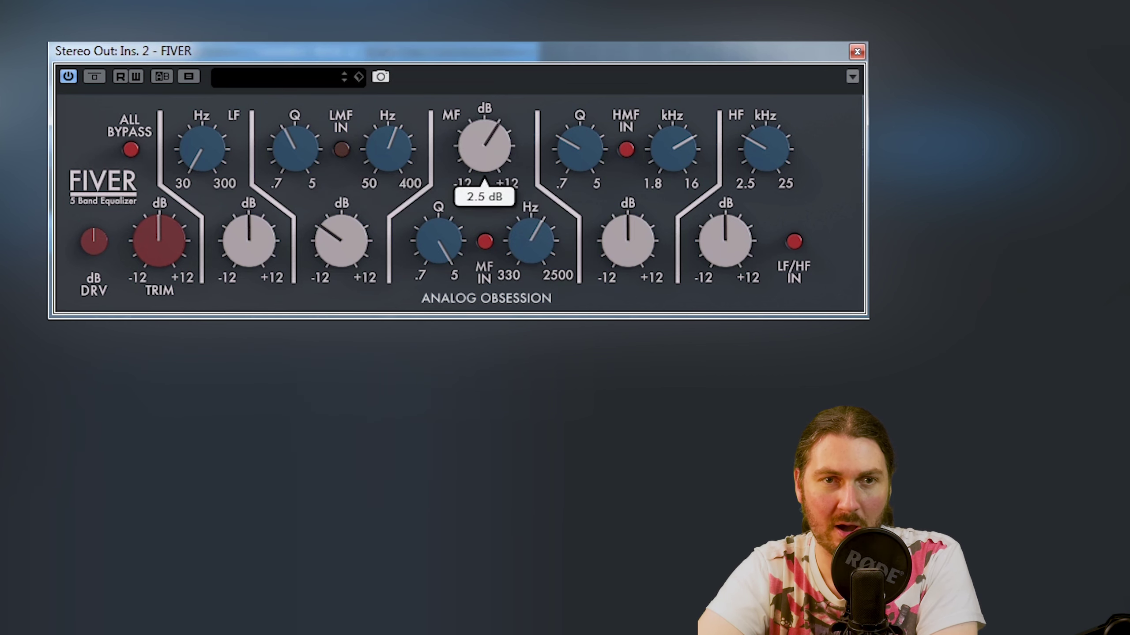
Step: Lower the MF band's Q to its .7 minimum and bring its frequency below 1170 Hz
{"action": "left_click_drag", "start_coordinate": [448, 268], "coordinate": [448, 302]}
{"action": "mouse_move", "coordinate": [533, 224]}
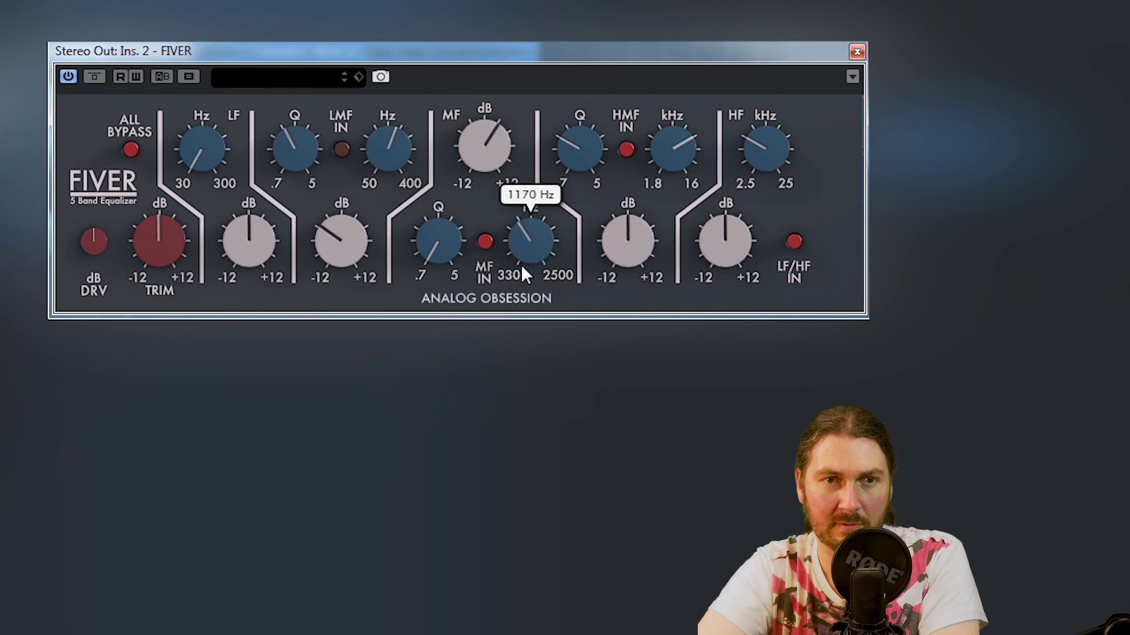
{"action": "left_click_drag", "start_coordinate": [520, 265], "coordinate": [518, 282]}
Step: Switch the LMF band back in with a higher frequency and -3.1 dB gain, and slightly reduce the MF gain
{"action": "mouse_move", "coordinate": [390, 146]}
{"action": "left_click_drag", "start_coordinate": [391, 146], "coordinate": [388, 143]}
{"action": "left_click", "coordinate": [342, 150]}
{"action": "left_click_drag", "start_coordinate": [340, 236], "coordinate": [339, 227]}
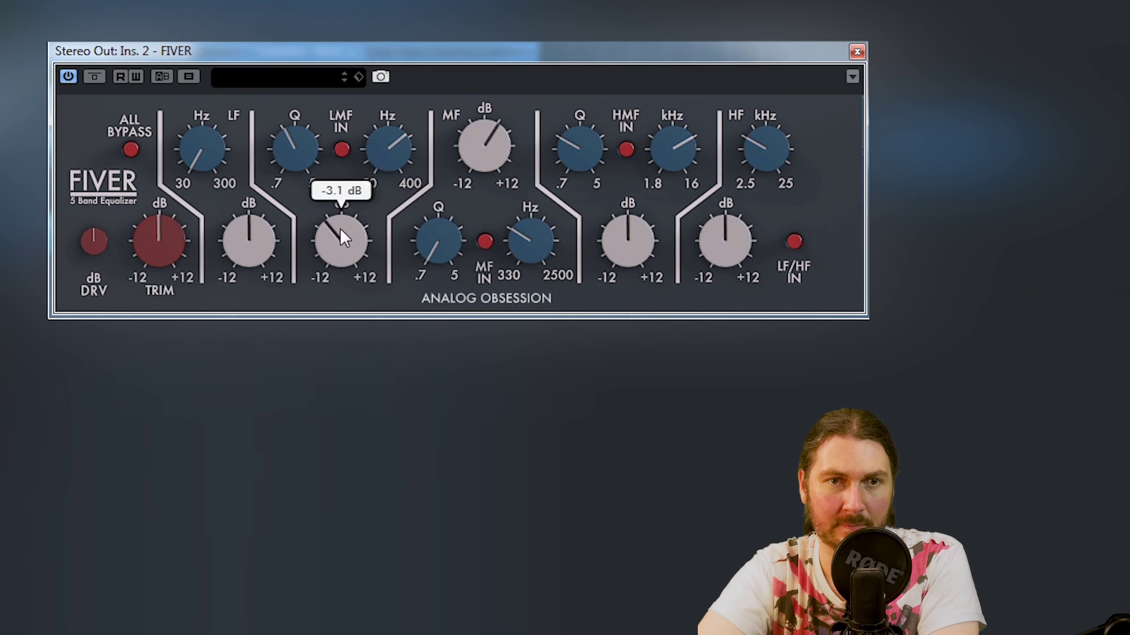
{"action": "left_click_drag", "start_coordinate": [513, 136], "coordinate": [514, 143]}
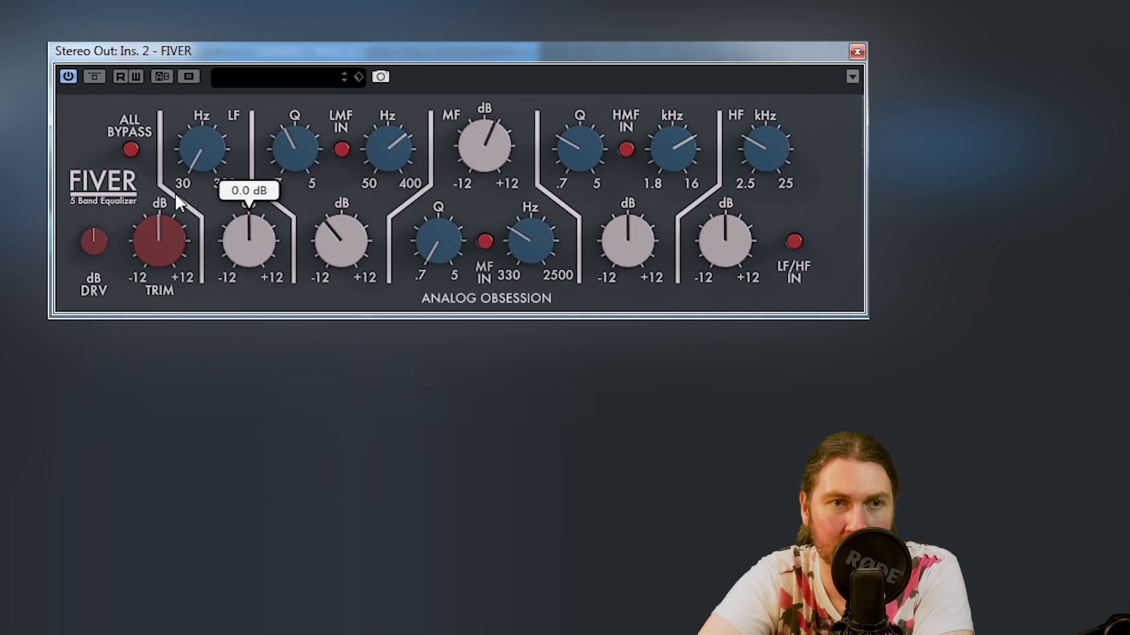
Step: Turn on oversampling and compare the equalized sound with the bypassed signal, leaving the equalizer active
{"action": "left_click", "coordinate": [130, 150]}
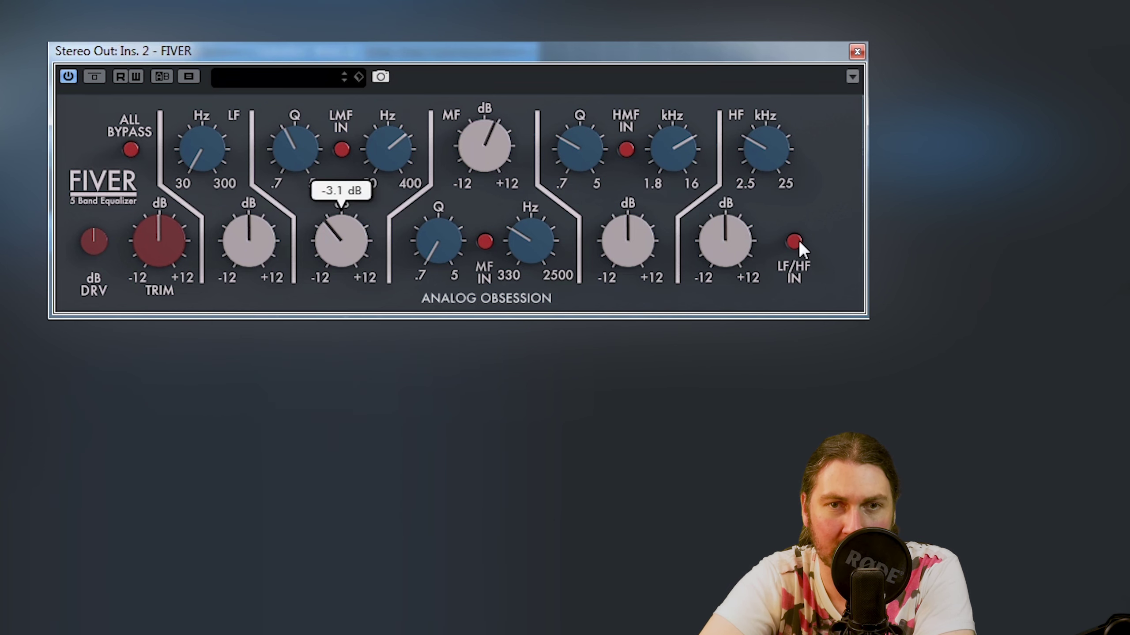
{"action": "left_click", "coordinate": [132, 151]}
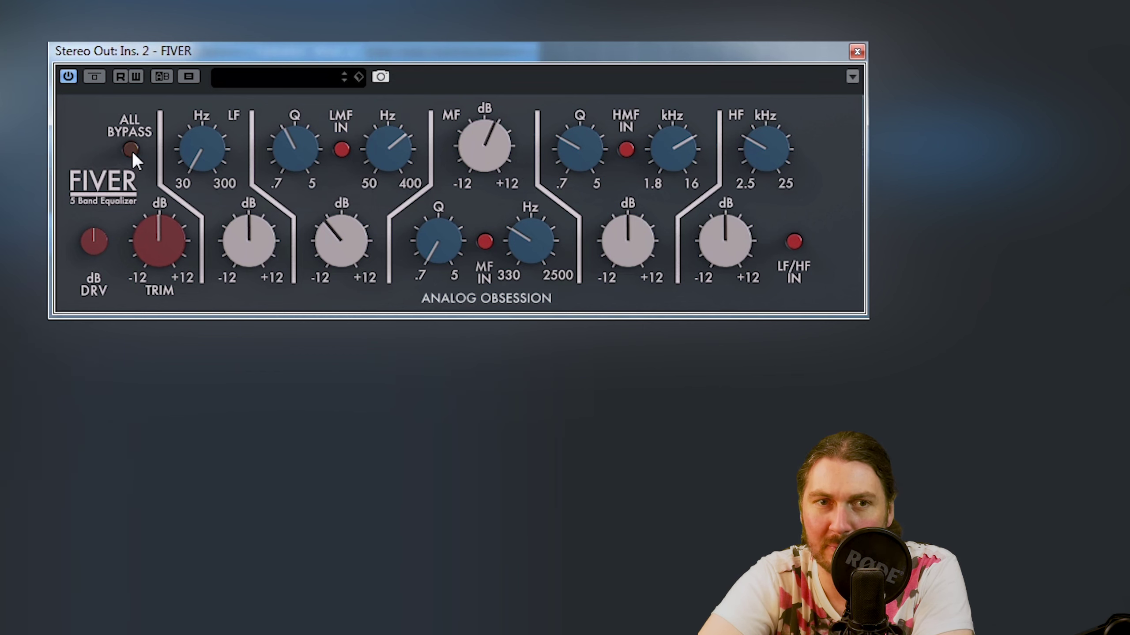
{"action": "left_click", "coordinate": [444, 299]}
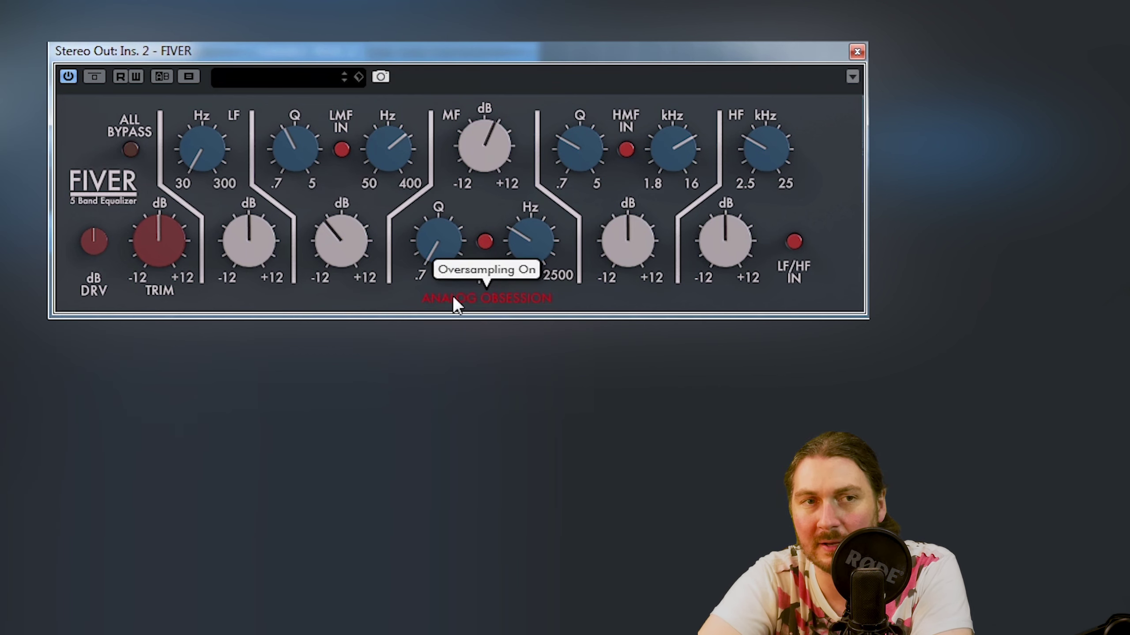
{"action": "left_click", "coordinate": [137, 150]}
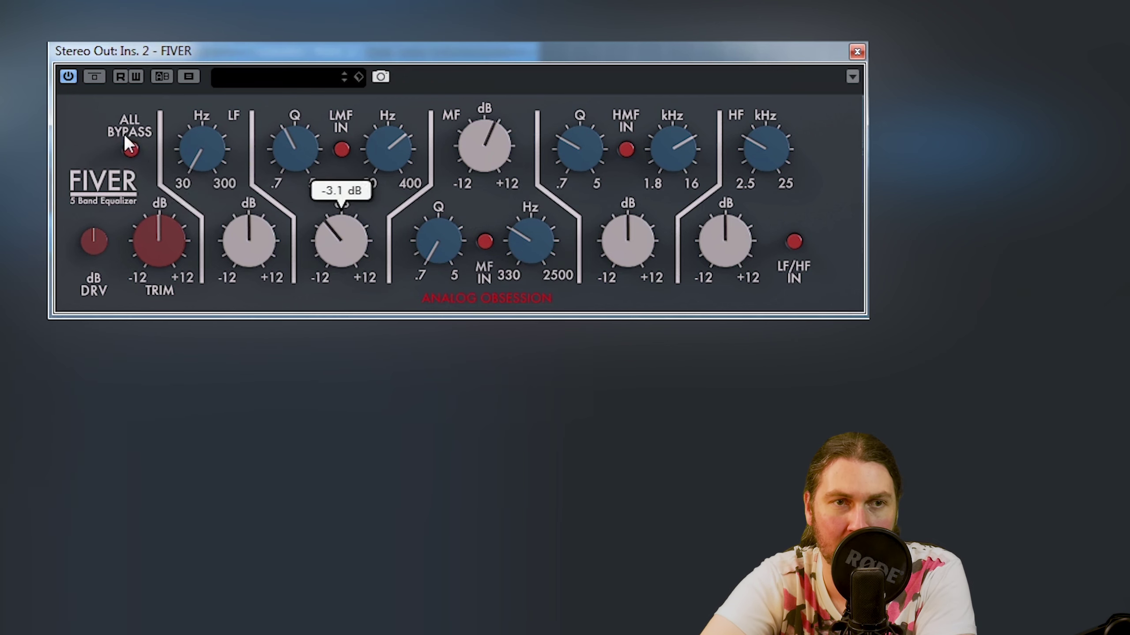
{"action": "left_click", "coordinate": [119, 76]}
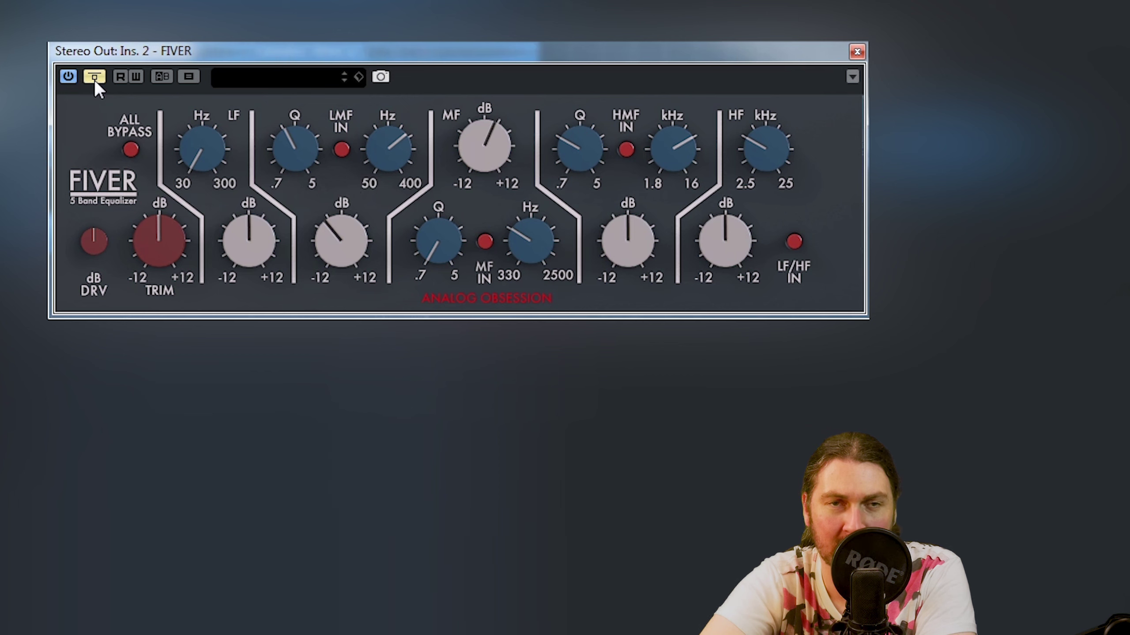
{"action": "left_click", "coordinate": [95, 77]}
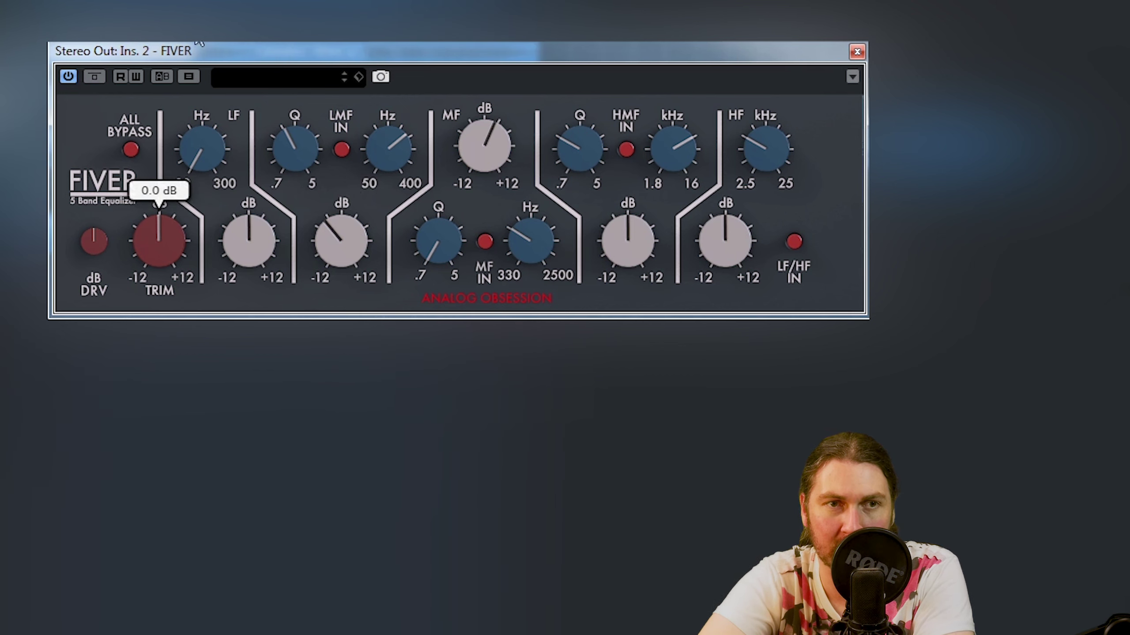
Step: Boost the HMF band's gain to 12 dB, sweep its frequency, lower its Q to .7 and ease the gain back to 9.6 dB
{"action": "left_click", "coordinate": [95, 77]}
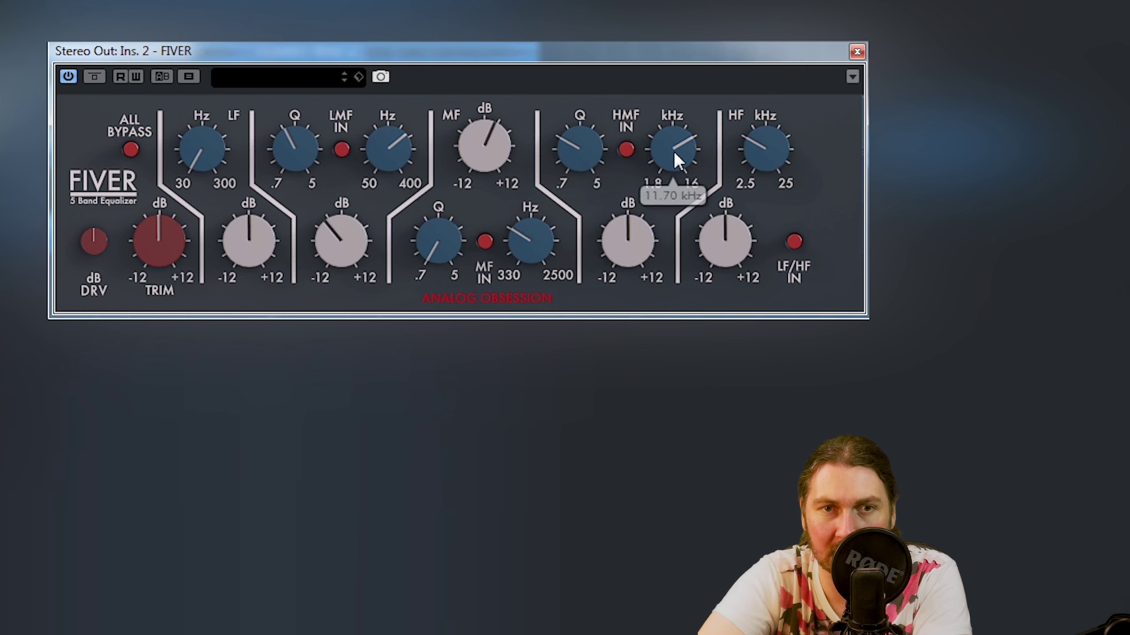
{"action": "left_click_drag", "start_coordinate": [642, 244], "coordinate": [639, 109]}
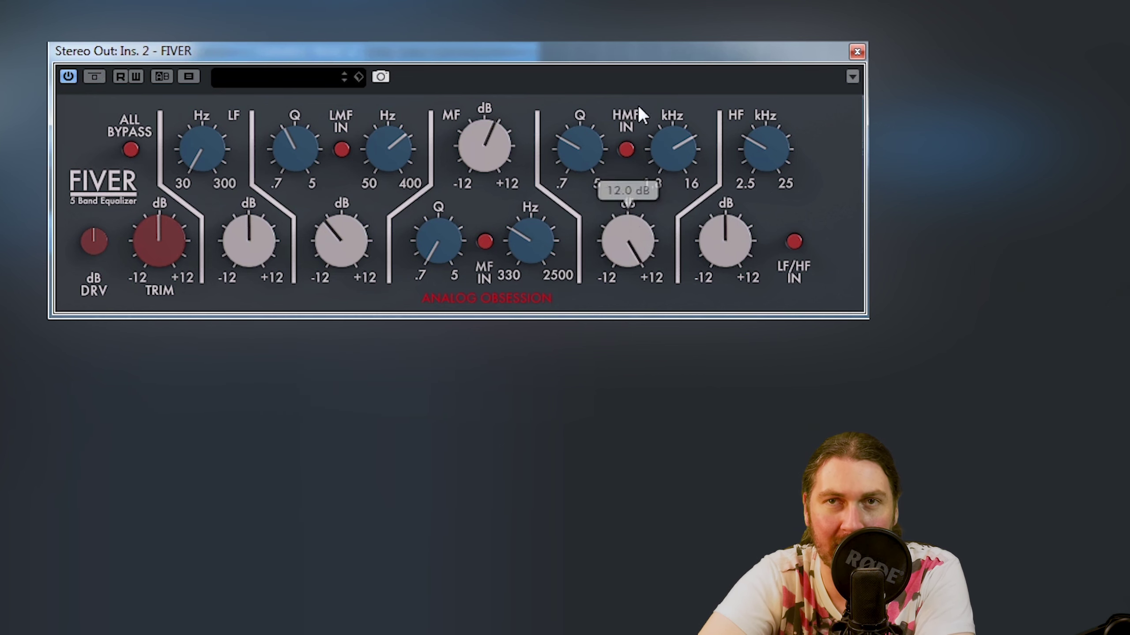
{"action": "left_click_drag", "start_coordinate": [669, 148], "coordinate": [676, 45]}
{"action": "left_click_drag", "start_coordinate": [595, 140], "coordinate": [598, 200]}
{"action": "left_click_drag", "start_coordinate": [627, 234], "coordinate": [614, 314]}
{"action": "left_click_drag", "start_coordinate": [644, 217], "coordinate": [640, 245]}
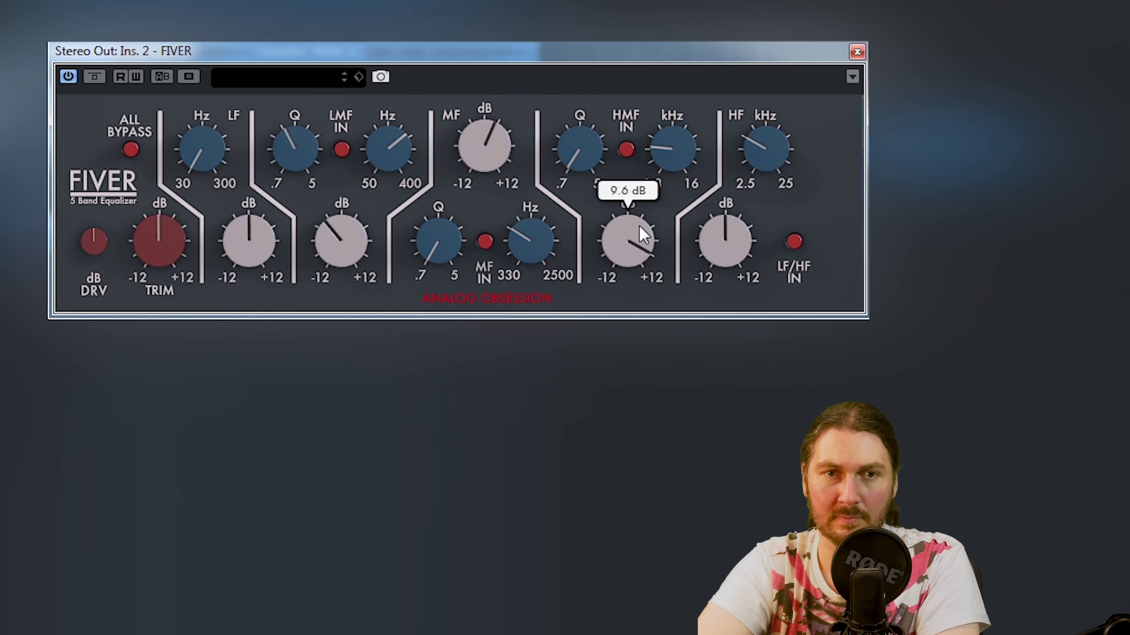
Step: Raise the HMF band's Q to 5 and its gain to 12 dB while sweeping the frequency up to 14.54 kHz
{"action": "left_click_drag", "start_coordinate": [595, 135], "coordinate": [605, 27]}
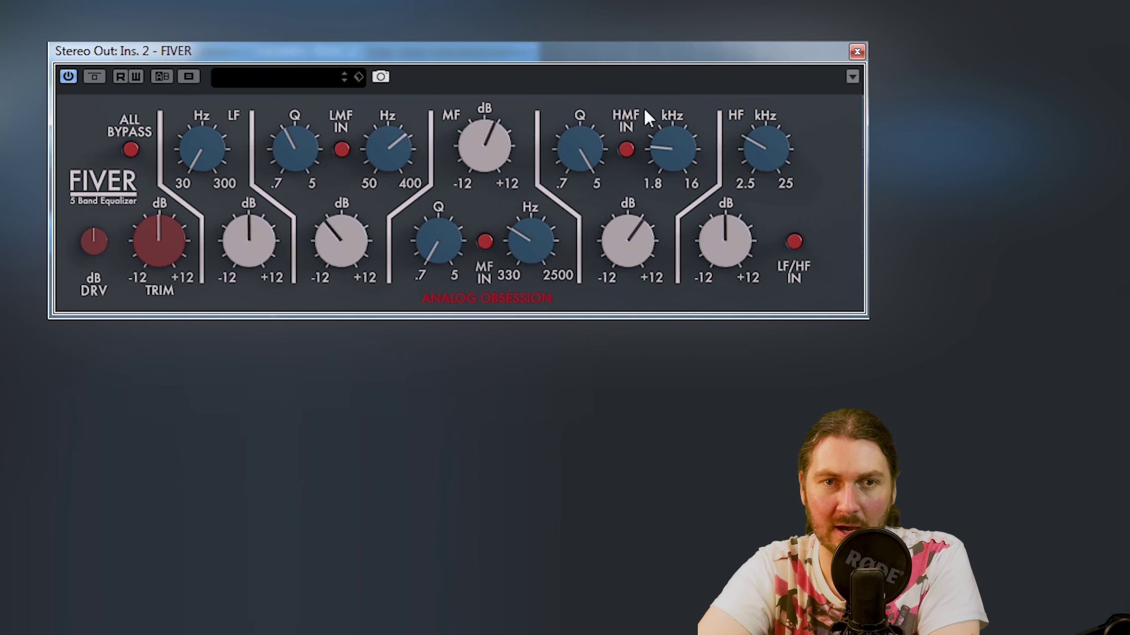
{"action": "left_click_drag", "start_coordinate": [671, 142], "coordinate": [676, 22]}
{"action": "left_click_drag", "start_coordinate": [643, 219], "coordinate": [645, 107]}
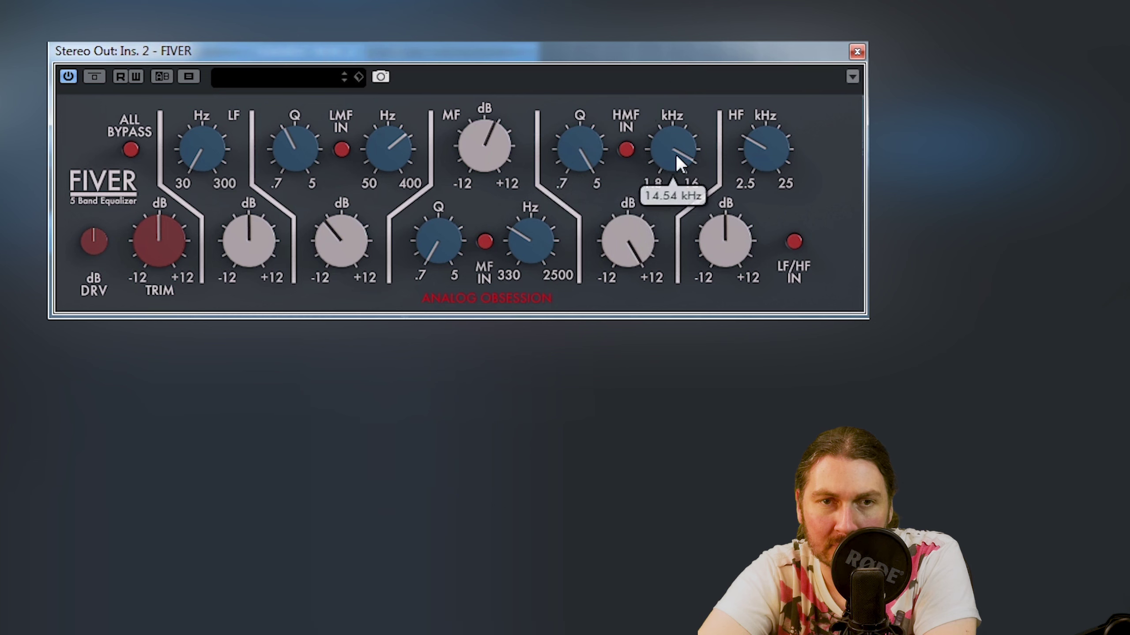
Step: Cut the HMF band to -2.5 dB at 13.49 kHz and compare it with the band switched out, leaving it in
{"action": "left_click_drag", "start_coordinate": [675, 152], "coordinate": [653, 320]}
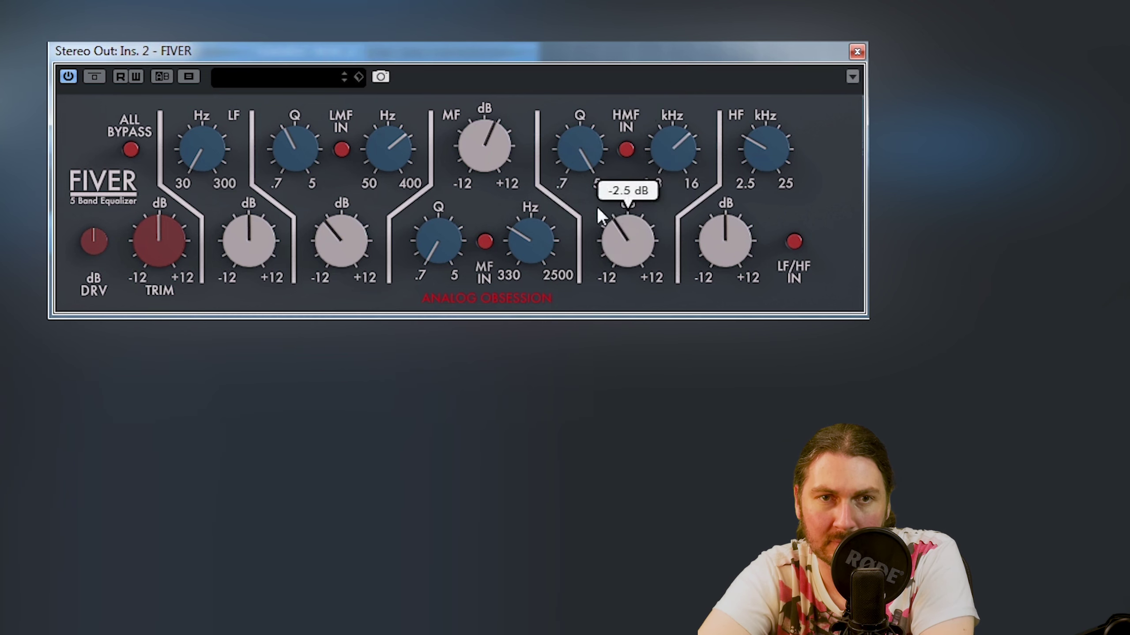
{"action": "left_click", "coordinate": [625, 151]}
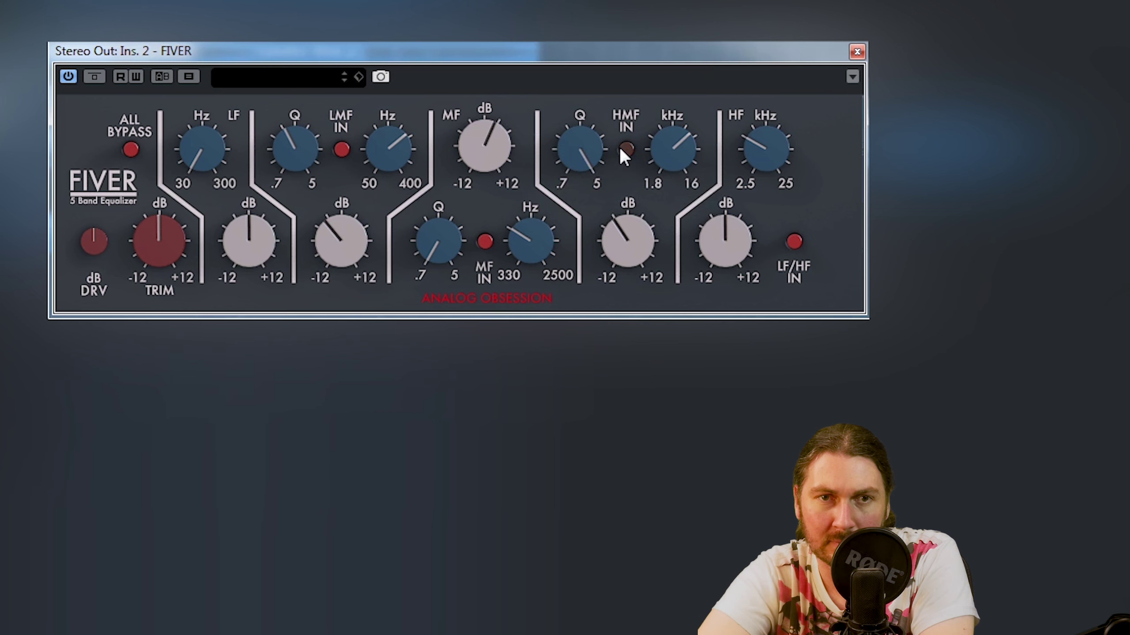
{"action": "left_click_drag", "start_coordinate": [663, 145], "coordinate": [662, 111]}
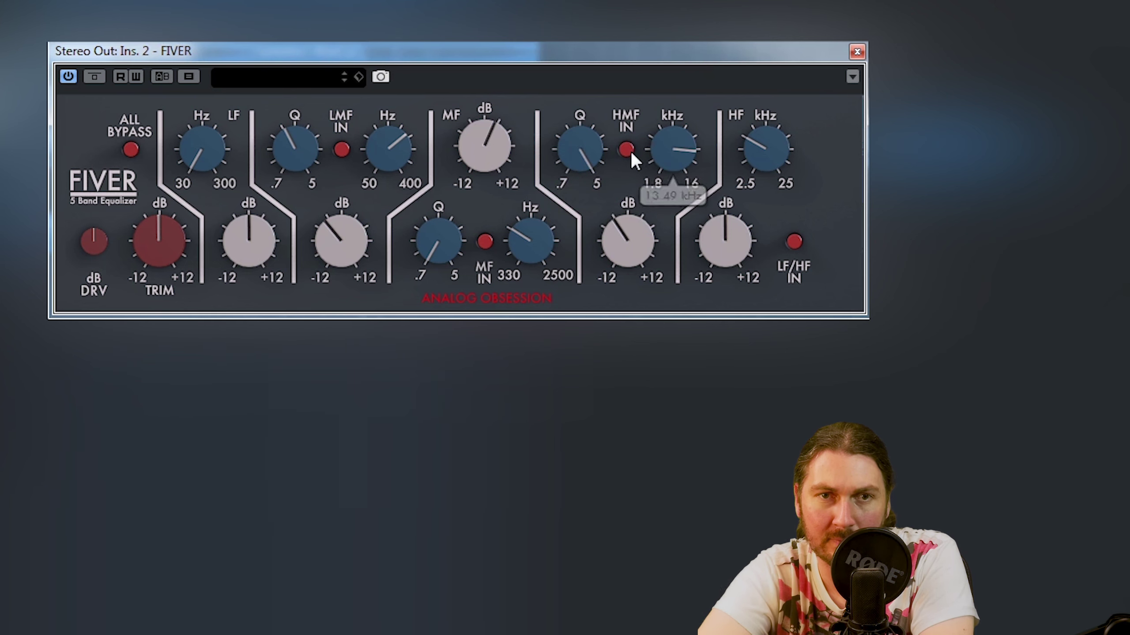
Step: Boost the HF band's gain to 12 dB and sweep its frequency up to 25 kHz
{"action": "left_click_drag", "start_coordinate": [762, 145], "coordinate": [764, 183]}
{"action": "left_click_drag", "start_coordinate": [732, 238], "coordinate": [781, 58]}
{"action": "left_click_drag", "start_coordinate": [765, 149], "coordinate": [767, 22]}
{"action": "scroll", "coordinate": [759, 140], "scroll_direction": "up", "scroll_amount": 2}
{"action": "left_click_drag", "start_coordinate": [762, 117], "coordinate": [766, 63]}
{"action": "mouse_move", "coordinate": [731, 238]}
{"action": "left_mouse_down"}
{"action": "mouse_move", "coordinate": [730, 311]}
{"action": "mouse_move", "coordinate": [731, 231]}
{"action": "left_mouse_up"}
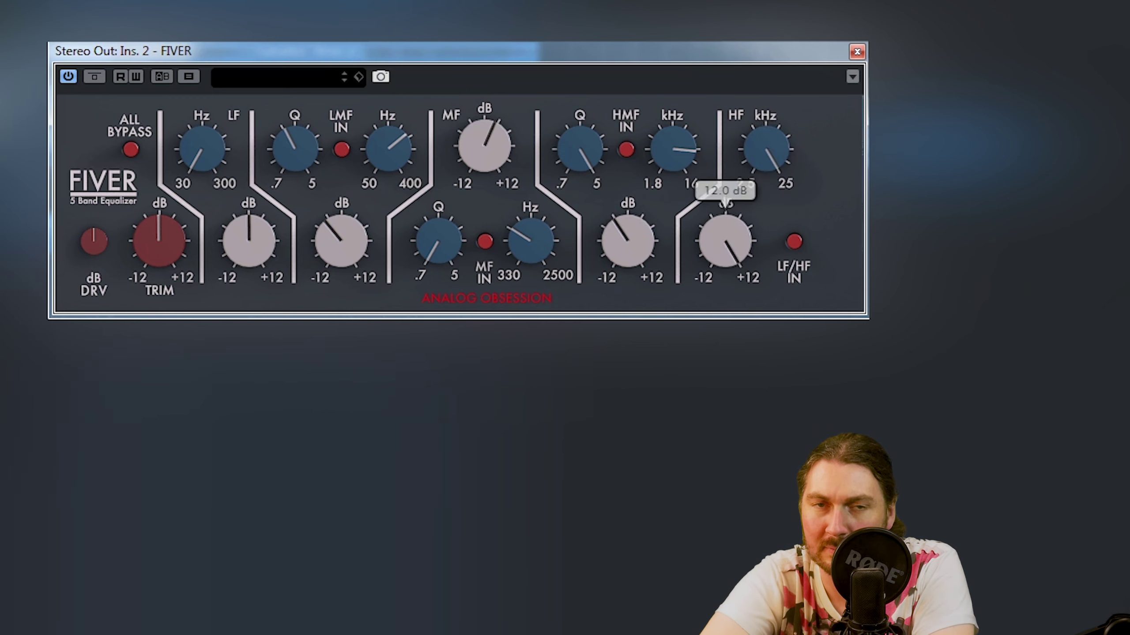
Step: Reduce the HF band to 3.9 dB at a lower frequency, and boost the LF band by 3.1 dB with a higher frequency
{"action": "left_click_drag", "start_coordinate": [771, 151], "coordinate": [758, 180]}
{"action": "left_click_drag", "start_coordinate": [731, 252], "coordinate": [731, 331]}
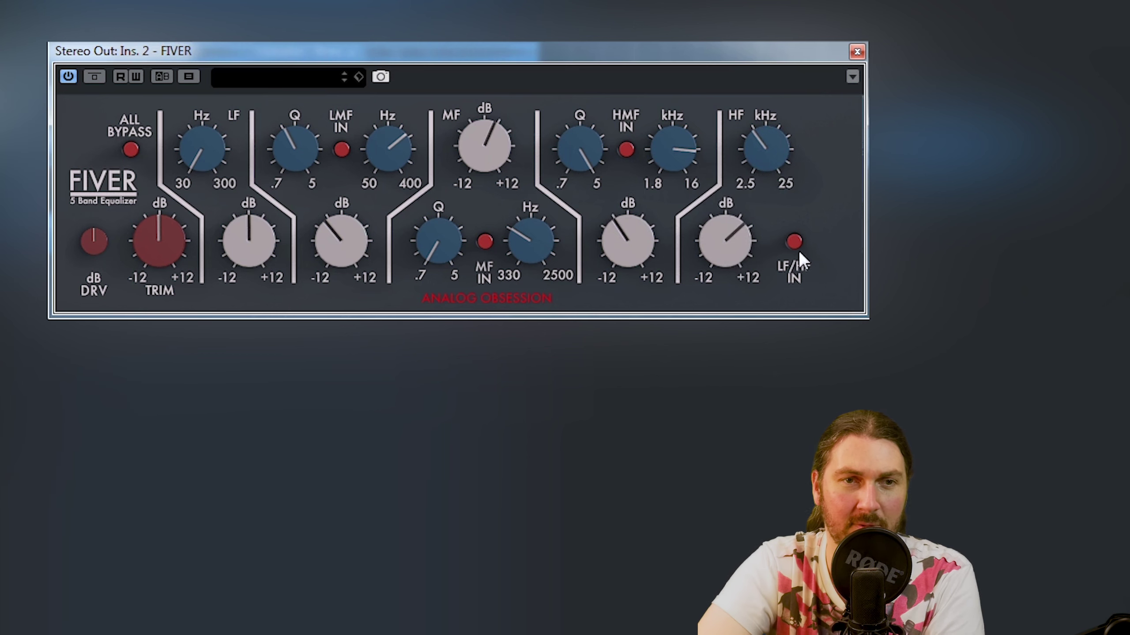
{"action": "left_click_drag", "start_coordinate": [231, 267], "coordinate": [236, 234]}
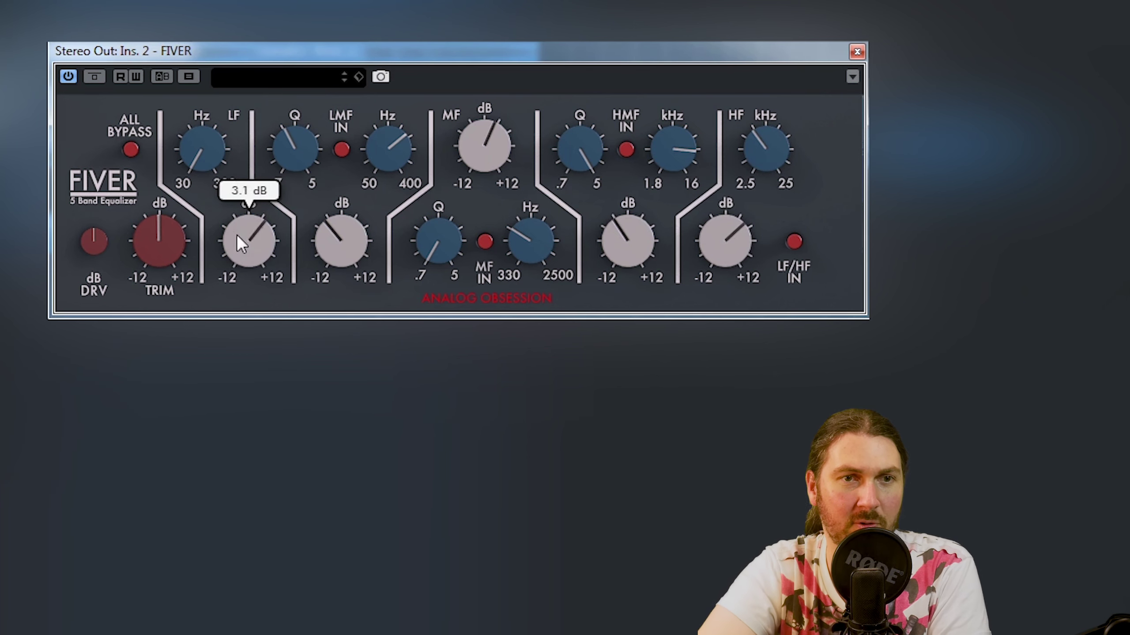
{"action": "left_click_drag", "start_coordinate": [209, 190], "coordinate": [213, 57]}
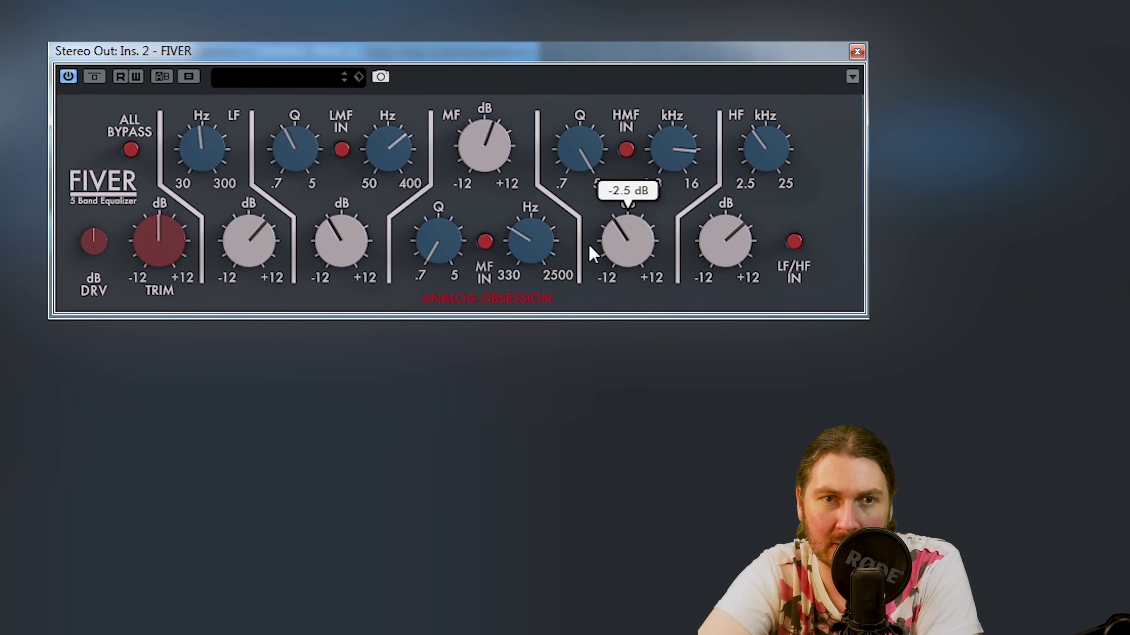
Step: Set the HMF band's Q to 0.8 with a lower frequency and a slight boost, and raise the HF band's frequency
{"action": "left_click_drag", "start_coordinate": [595, 154], "coordinate": [584, 409]}
{"action": "left_click_drag", "start_coordinate": [687, 132], "coordinate": [658, 240]}
{"action": "left_click_drag", "start_coordinate": [757, 152], "coordinate": [766, 102]}
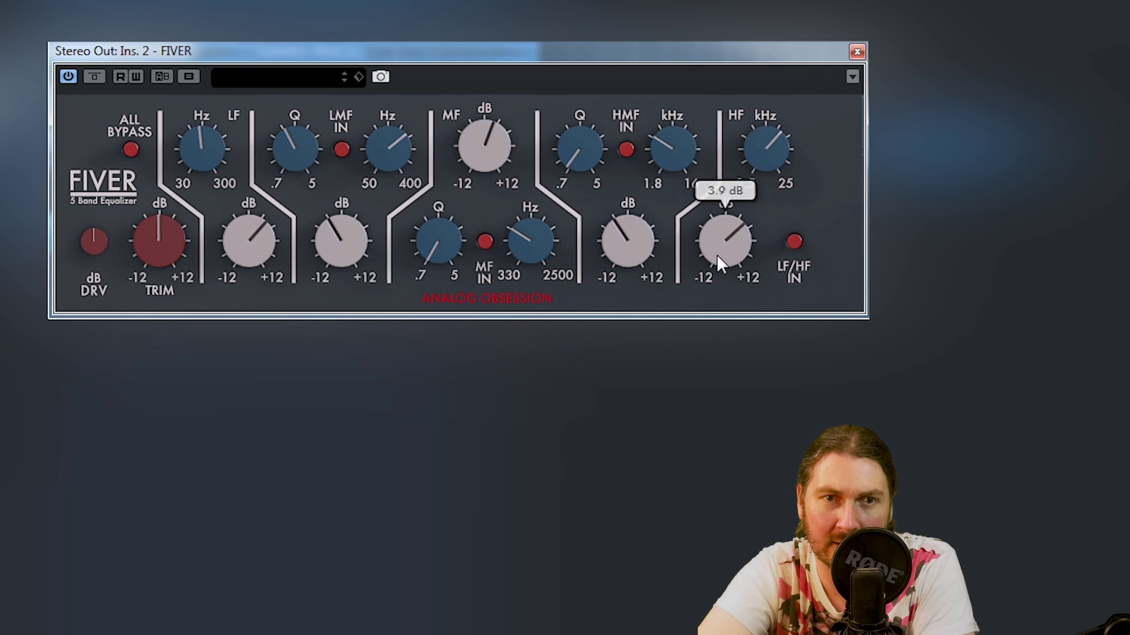
{"action": "left_click_drag", "start_coordinate": [611, 240], "coordinate": [618, 197]}
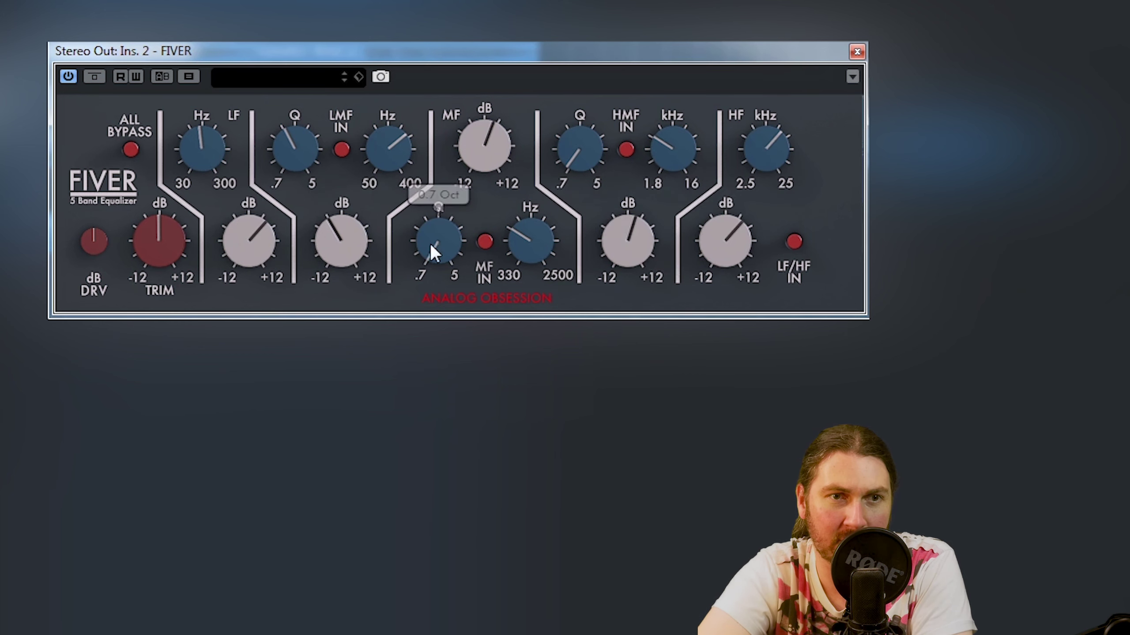
Step: Compare the equalized mix with bypass, lower the trim slightly to match levels, and raise the LF frequency a little
{"action": "left_click", "coordinate": [98, 74]}
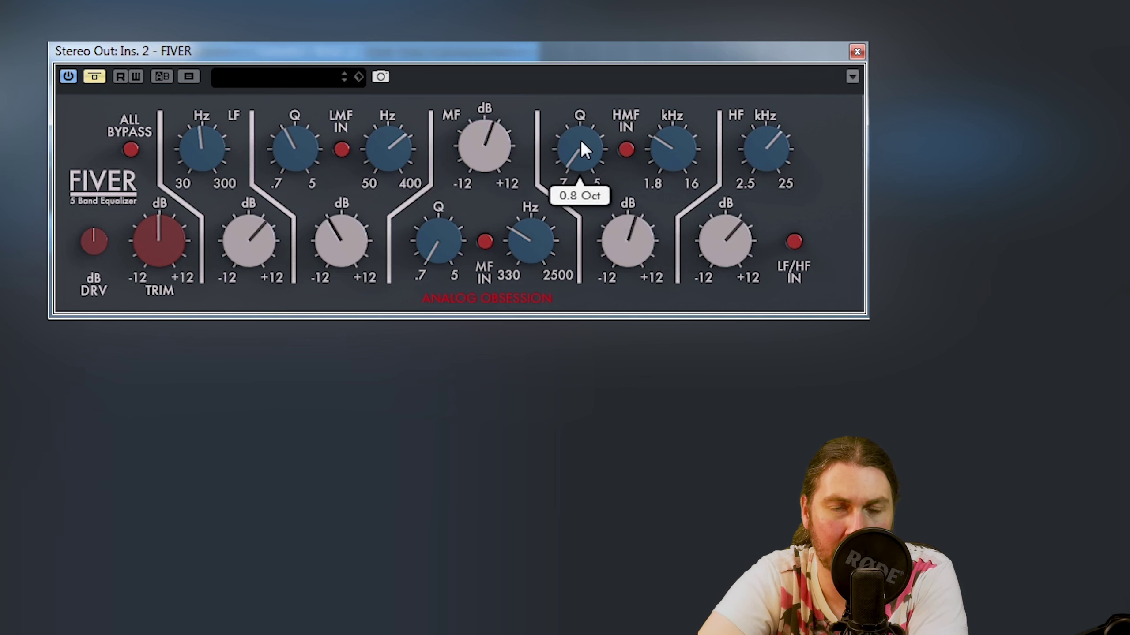
{"action": "left_click_drag", "start_coordinate": [174, 251], "coordinate": [177, 265]}
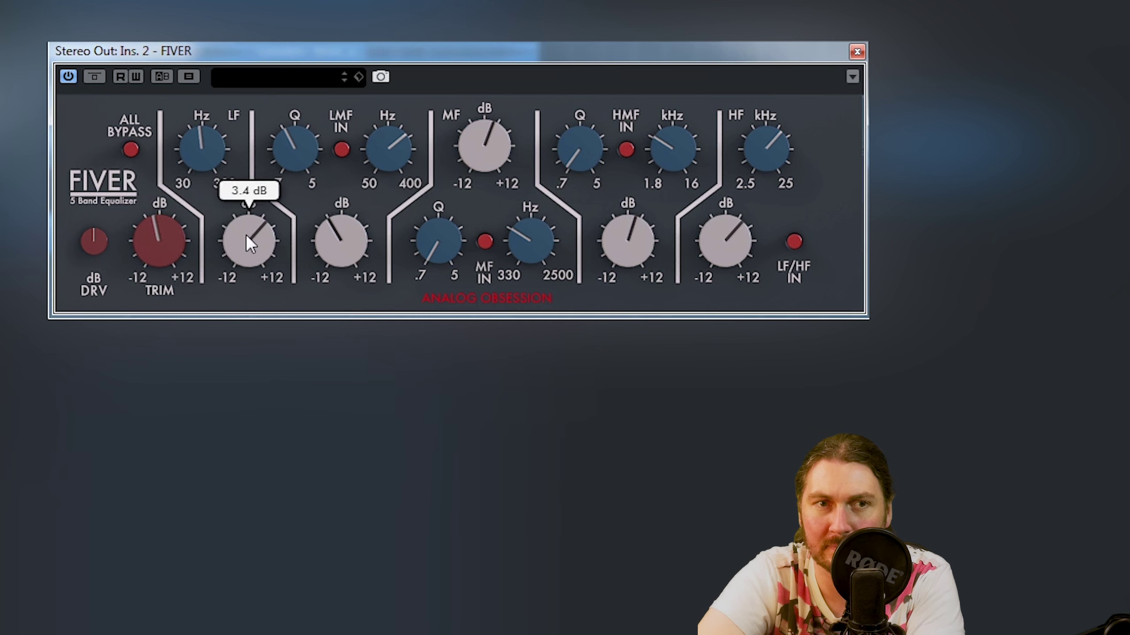
{"action": "left_click_drag", "start_coordinate": [216, 150], "coordinate": [215, 147]}
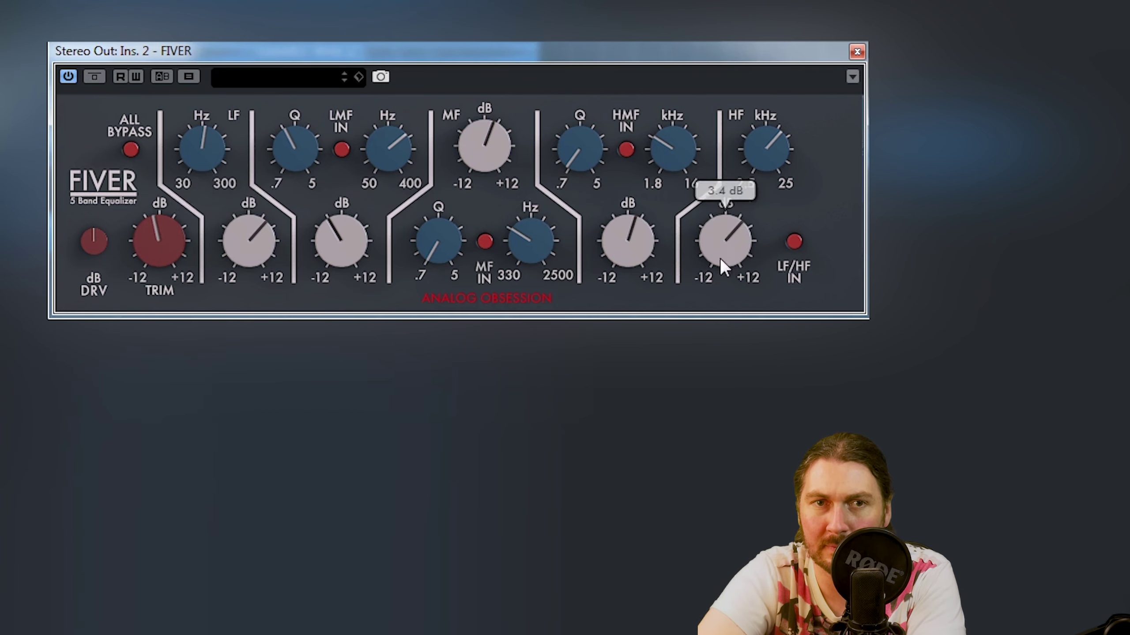
Step: Boost the HMF gain to tune a slightly higher Q and frequency, and pull the gain back to a moderate boost
{"action": "left_click_drag", "start_coordinate": [650, 252], "coordinate": [651, 118]}
{"action": "left_click_drag", "start_coordinate": [581, 161], "coordinate": [586, 108]}
{"action": "left_click_drag", "start_coordinate": [674, 126], "coordinate": [674, 104]}
{"action": "left_click_drag", "start_coordinate": [629, 246], "coordinate": [625, 318]}
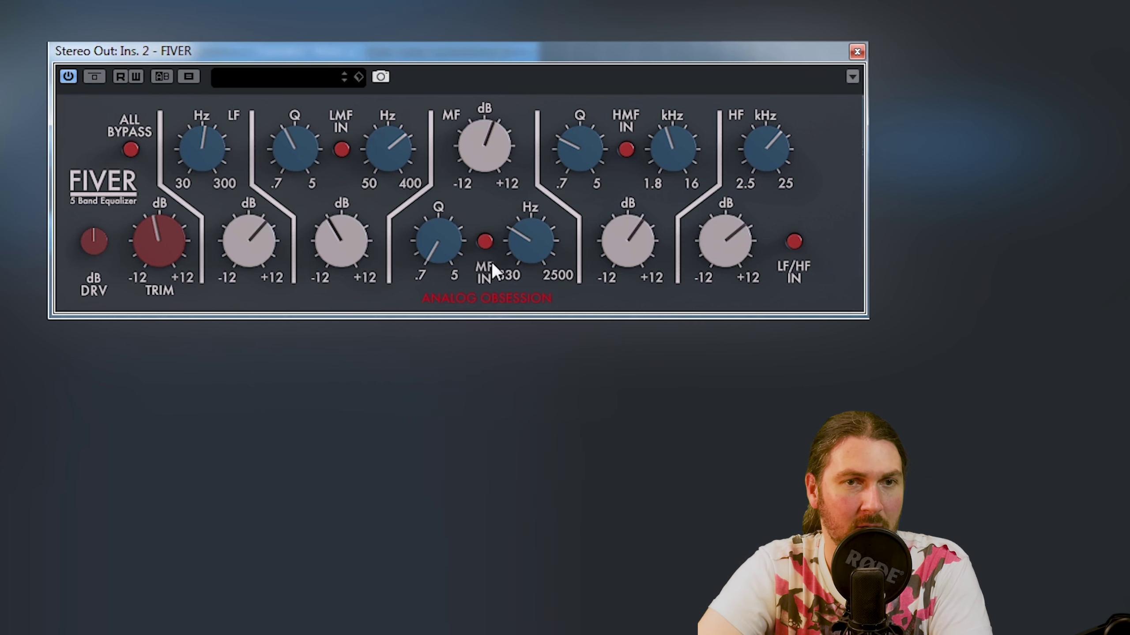
Step: Raise the MF gain, set the HMF gain to 5.5 dB, and increase the LF and HF gains
{"action": "mouse_move", "coordinate": [80, 268]}
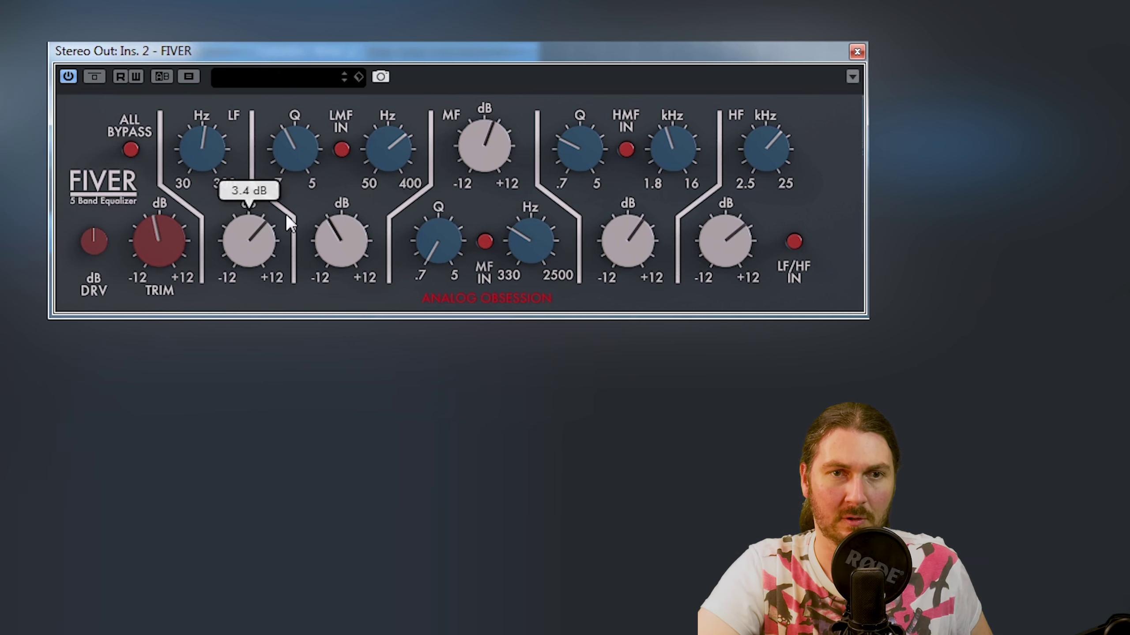
{"action": "mouse_move", "coordinate": [491, 142]}
{"action": "left_click_drag", "start_coordinate": [491, 141], "coordinate": [496, 115]}
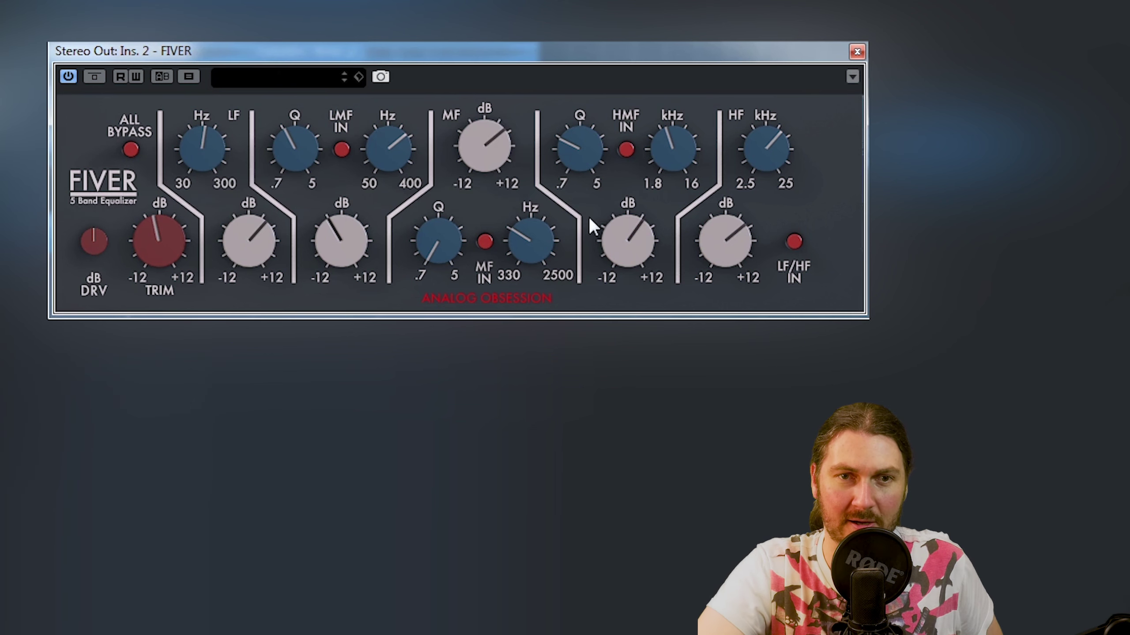
{"action": "left_click_drag", "start_coordinate": [595, 230], "coordinate": [606, 209]}
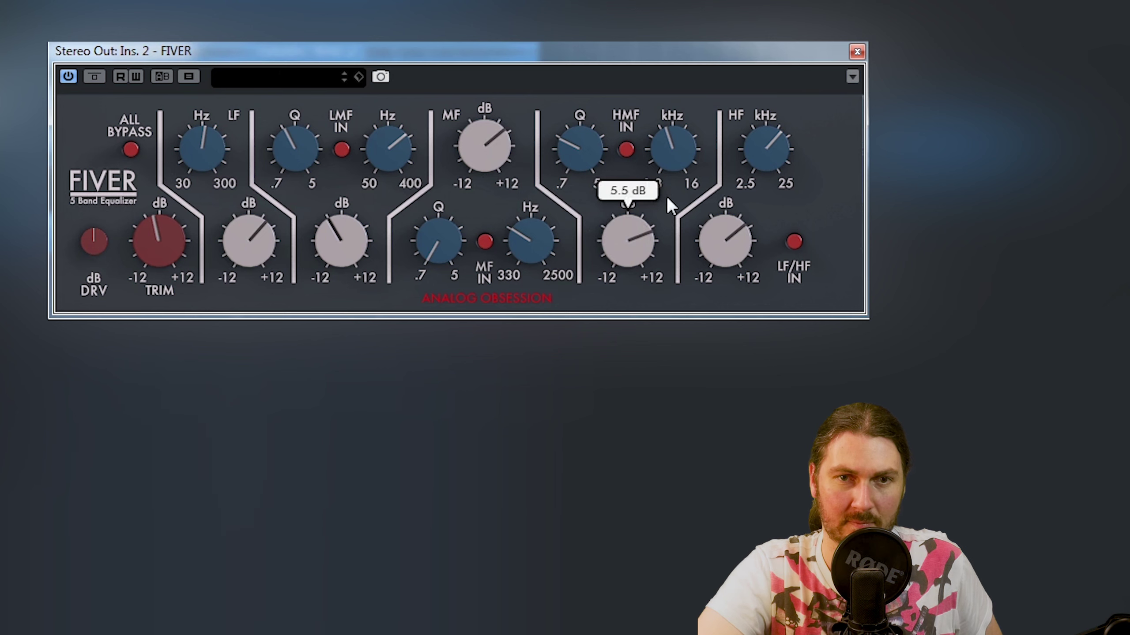
{"action": "mouse_move", "coordinate": [722, 253]}
{"action": "left_click_drag", "start_coordinate": [722, 254], "coordinate": [738, 233]}
{"action": "mouse_move", "coordinate": [255, 240]}
Step: Try the input drive at -11.6 dB and at its 24 dB maximum, and bring it back down
{"action": "mouse_move", "coordinate": [94, 240]}
{"action": "left_mouse_down"}
{"action": "mouse_move", "coordinate": [81, 241]}
{"action": "mouse_move", "coordinate": [89, 249]}
{"action": "mouse_move", "coordinate": [97, 238]}
{"action": "mouse_move", "coordinate": [99, 270]}
{"action": "mouse_move", "coordinate": [100, 249]}
{"action": "left_mouse_up"}
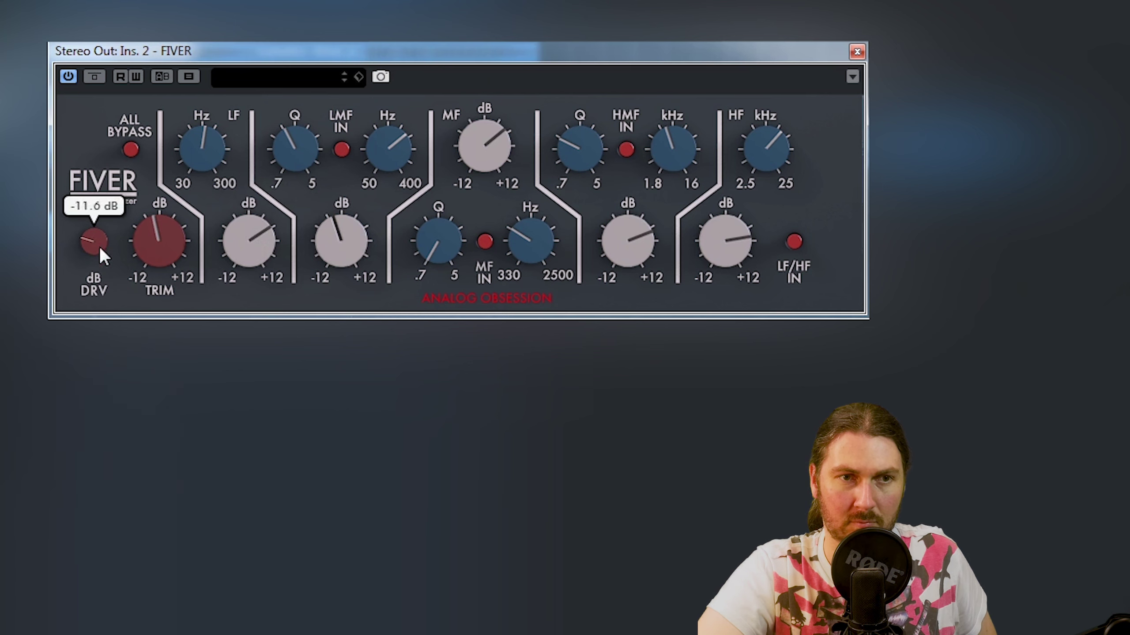
{"action": "left_click_drag", "start_coordinate": [95, 207], "coordinate": [107, 78]}
{"action": "mouse_move", "coordinate": [100, 231]}
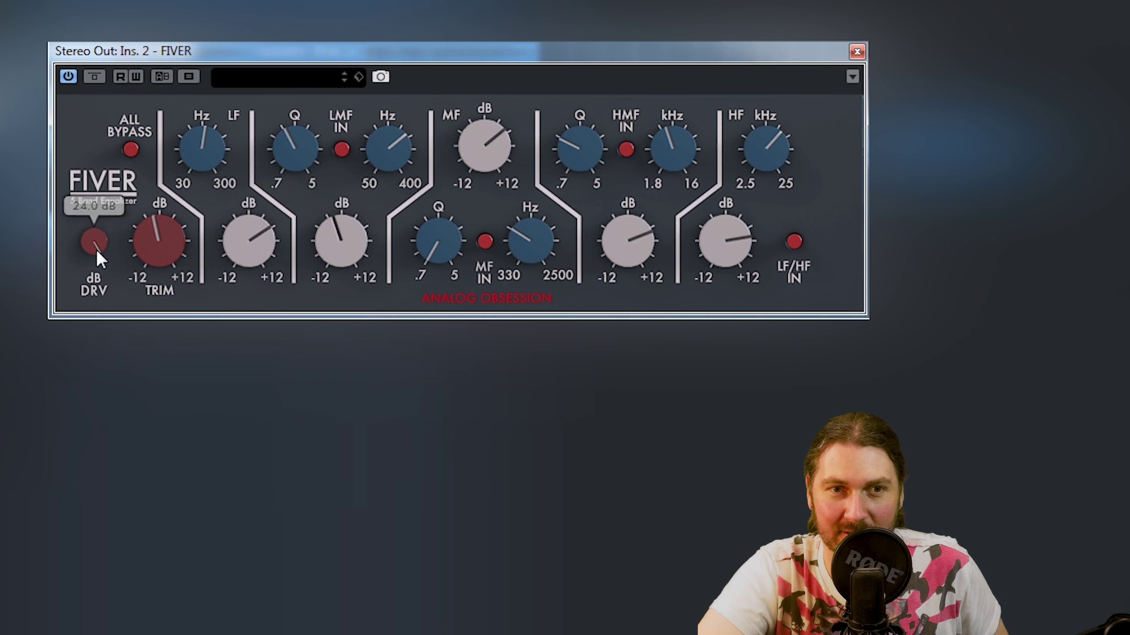
{"action": "left_click_drag", "start_coordinate": [97, 250], "coordinate": [70, 315]}
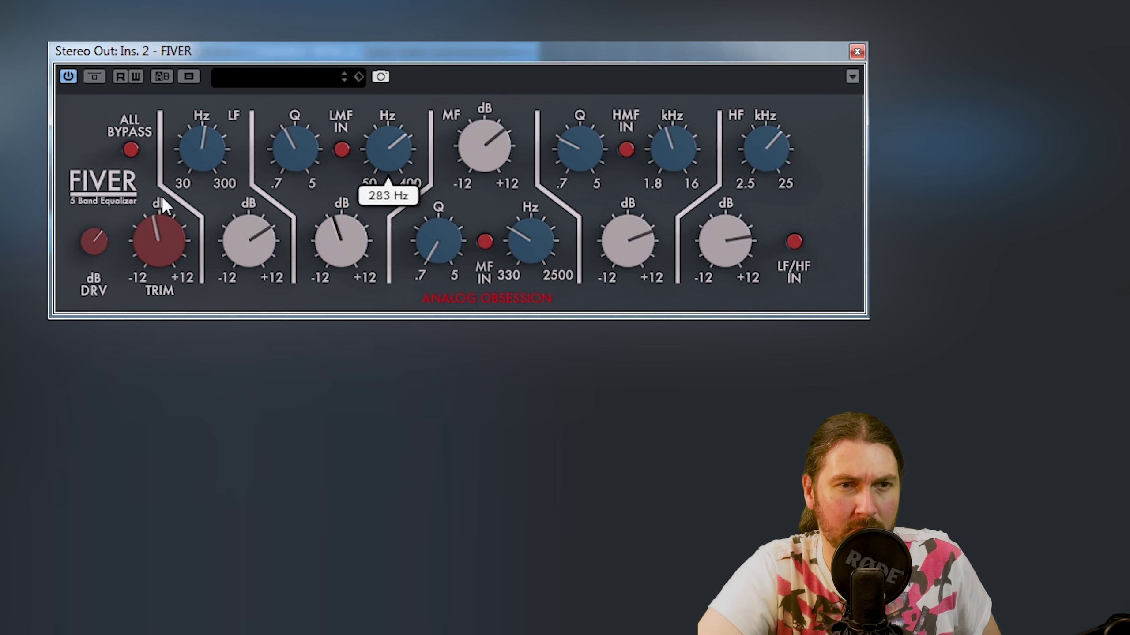
Step: Push the drive to 24 dB again and reduce it to slightly above its center position
{"action": "mouse_move", "coordinate": [93, 243]}
{"action": "left_click_drag", "start_coordinate": [97, 210], "coordinate": [95, 135]}
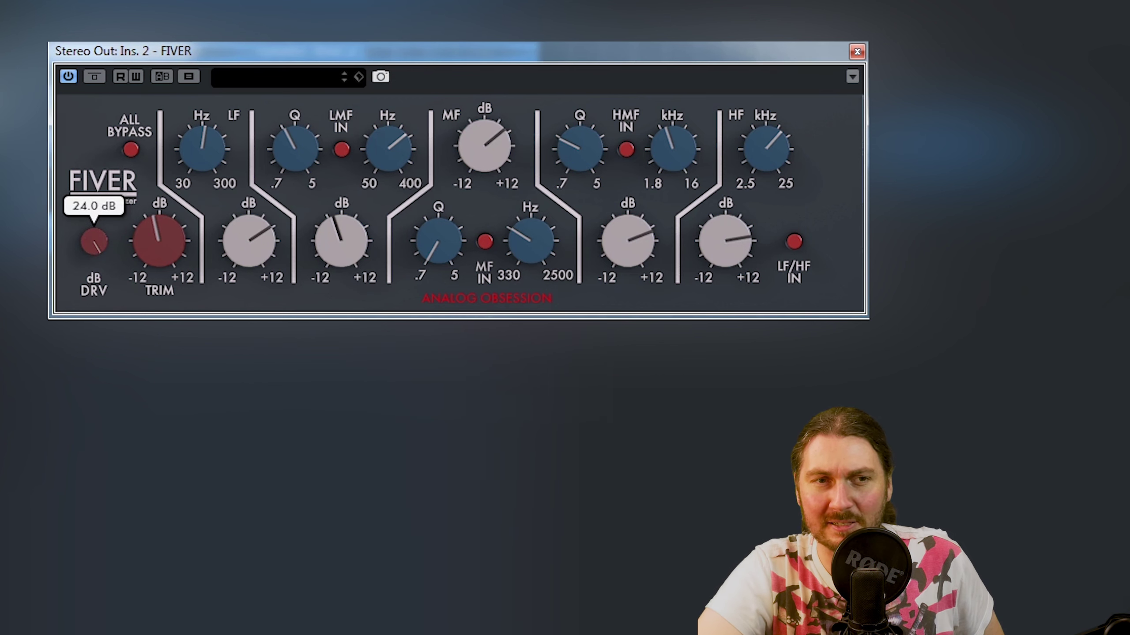
{"action": "left_click_drag", "start_coordinate": [86, 239], "coordinate": [86, 302]}
{"action": "scroll", "coordinate": [91, 240], "scroll_direction": "up", "scroll_amount": 2}
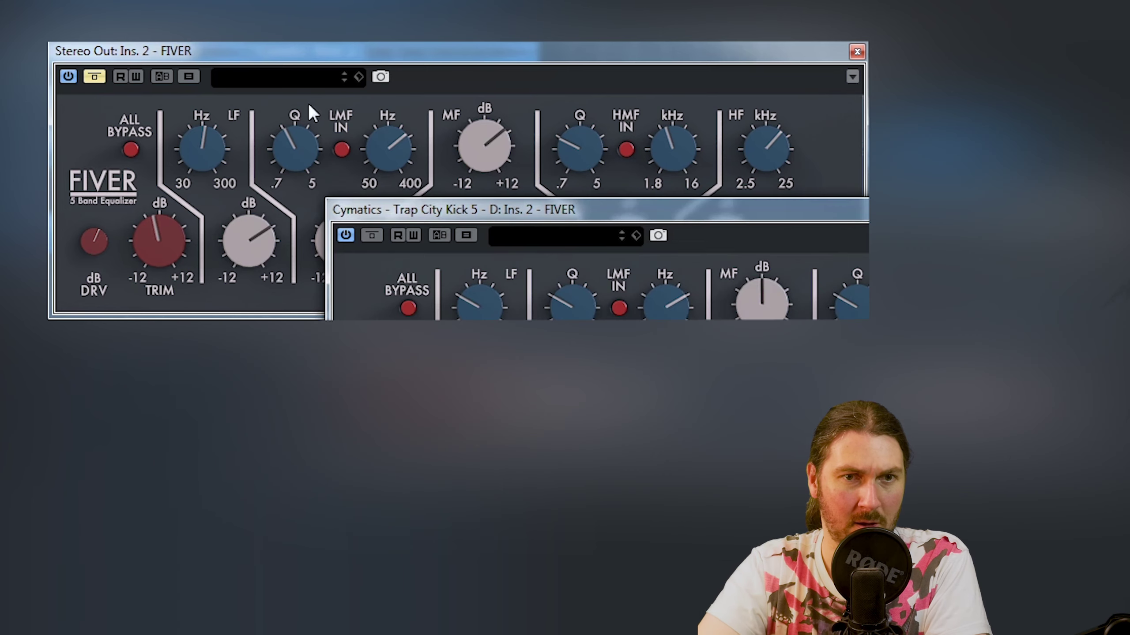
Step: Place the Trap City Kick 5 track's FIVER window over the master one, raise its drive and compare it with all bypass
{"action": "left_click_drag", "start_coordinate": [419, 210], "coordinate": [138, 60]}
{"action": "mouse_move", "coordinate": [84, 265]}
{"action": "left_click_drag", "start_coordinate": [90, 215], "coordinate": [100, 179]}
{"action": "left_click", "coordinate": [134, 155]}
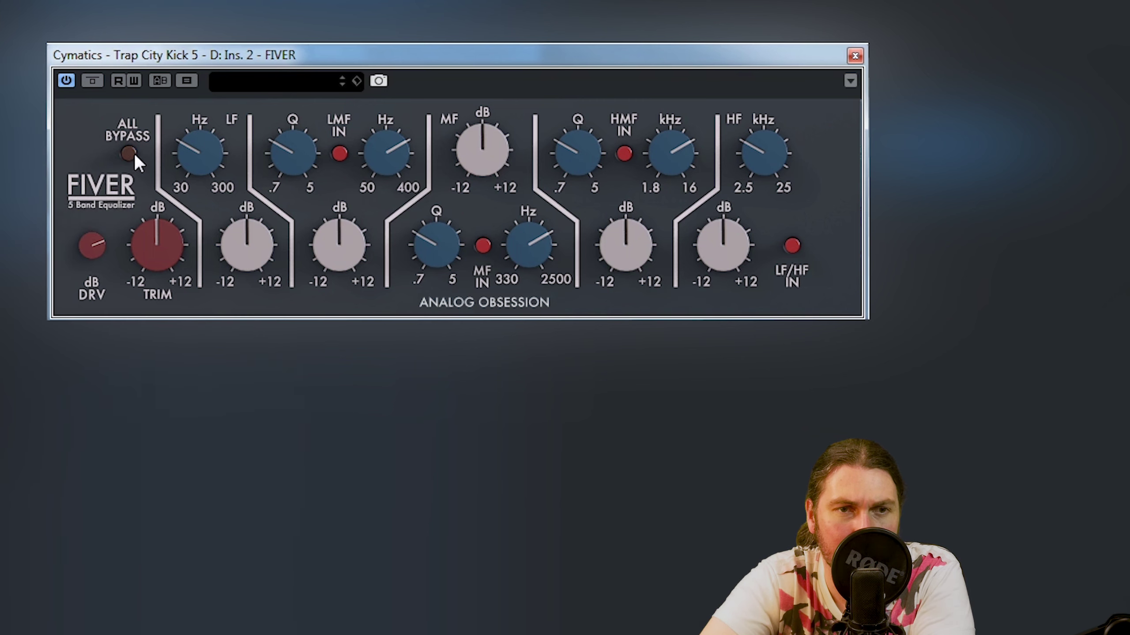
{"action": "left_click", "coordinate": [129, 153]}
Step: Raise the kick's LF band frequency and settle its gain at a strong boost
{"action": "left_click_drag", "start_coordinate": [229, 215], "coordinate": [227, 152]}
{"action": "left_click_drag", "start_coordinate": [197, 110], "coordinate": [212, 158]}
{"action": "left_click_drag", "start_coordinate": [232, 260], "coordinate": [222, 280]}
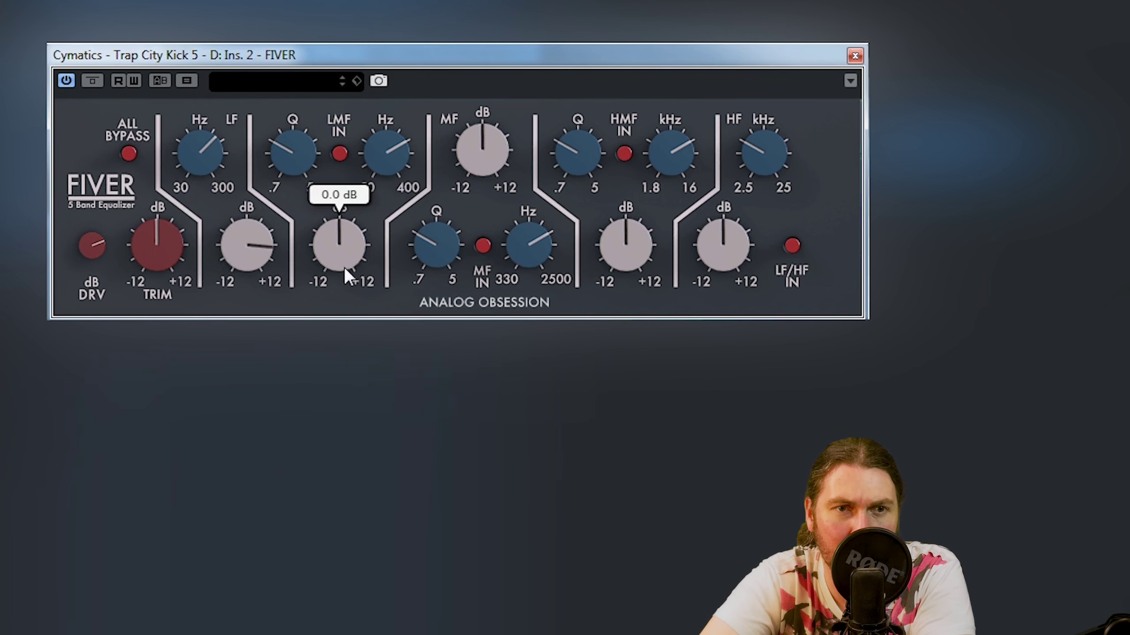
Step: Cut the kick's LMF band to -3.2 dB at a lower frequency, and raise its Q to about the middle of its range
{"action": "left_click_drag", "start_coordinate": [345, 272], "coordinate": [300, 202]}
{"action": "mouse_move", "coordinate": [302, 152]}
{"action": "left_click_drag", "start_coordinate": [386, 154], "coordinate": [399, 186]}
{"action": "left_click_drag", "start_coordinate": [338, 247], "coordinate": [338, 273]}
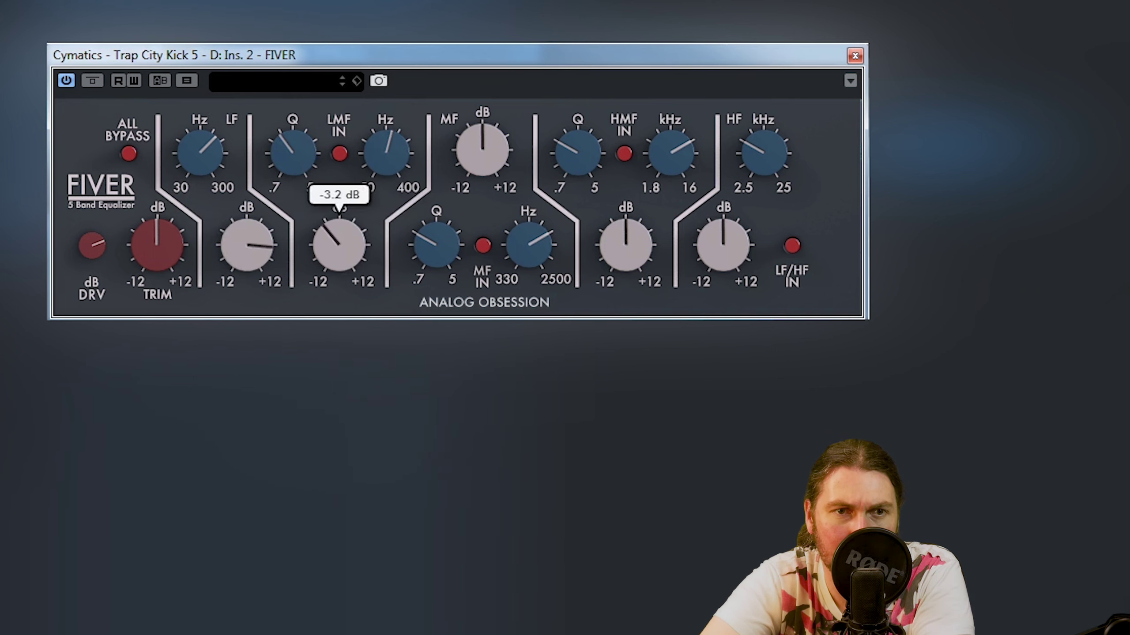
{"action": "left_click_drag", "start_coordinate": [267, 125], "coordinate": [282, 115]}
Step: Boost the kick's HMF band with a low Q and a lower frequency, and raise the MF gain slightly
{"action": "left_click_drag", "start_coordinate": [622, 244], "coordinate": [630, 217]}
{"action": "left_click_drag", "start_coordinate": [578, 132], "coordinate": [579, 154]}
{"action": "left_click_drag", "start_coordinate": [686, 160], "coordinate": [636, 242]}
{"action": "left_click_drag", "start_coordinate": [577, 156], "coordinate": [551, 168]}
{"action": "left_click_drag", "start_coordinate": [484, 146], "coordinate": [486, 133]}
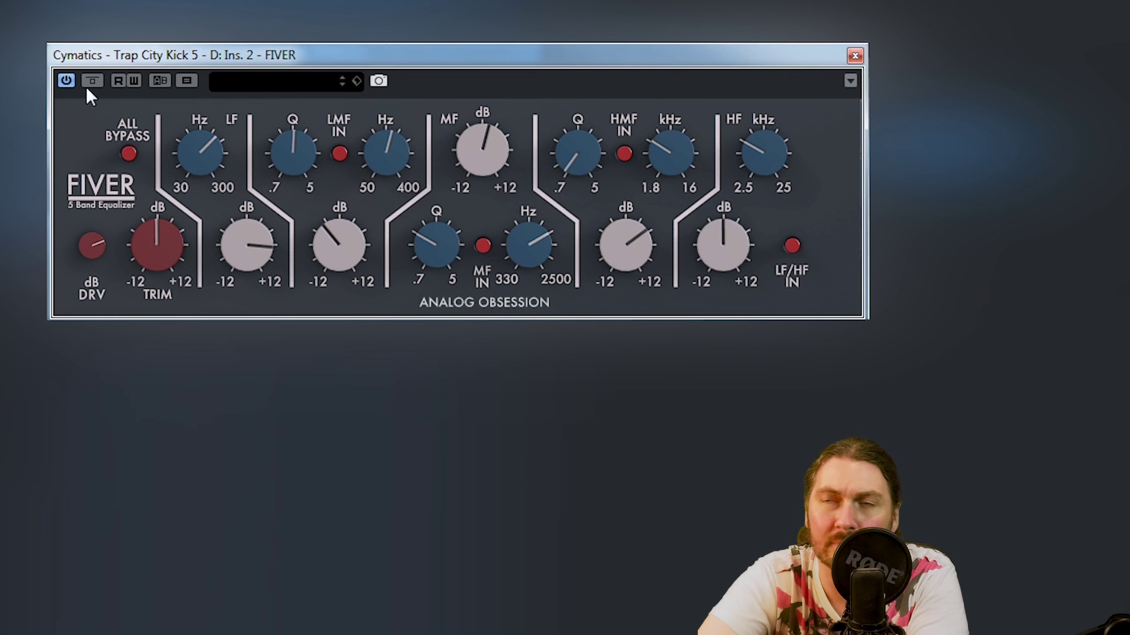
Step: Lower the kick's trim to -1.1 dB and compare the equalized kick with bypass, leaving the equalizer active
{"action": "left_click_drag", "start_coordinate": [141, 251], "coordinate": [138, 262]}
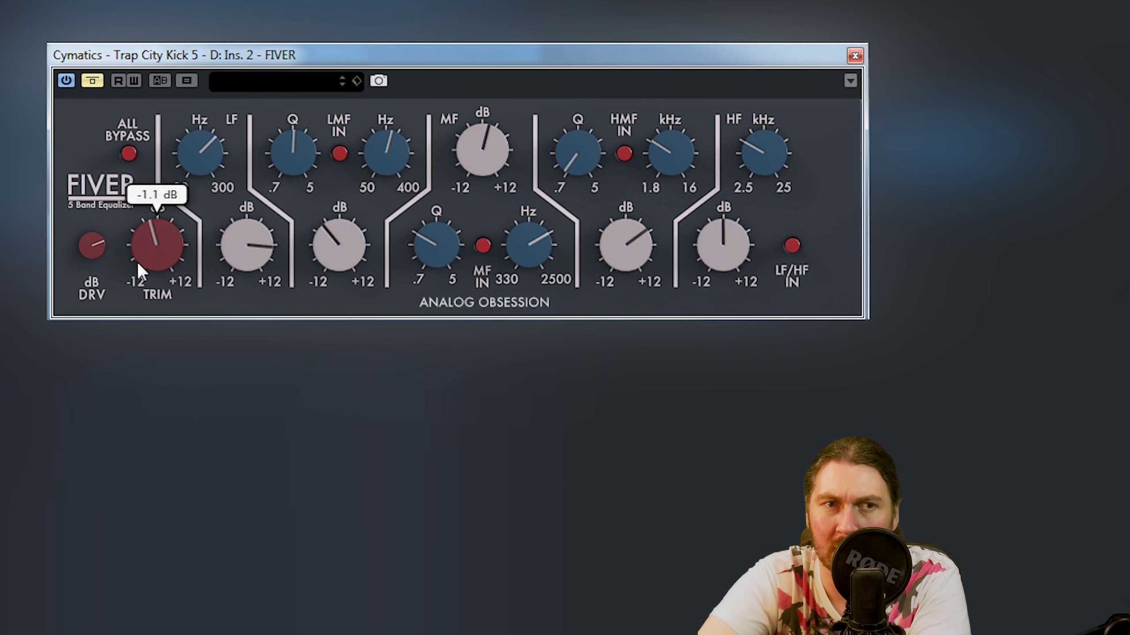
{"action": "left_click", "coordinate": [94, 80]}
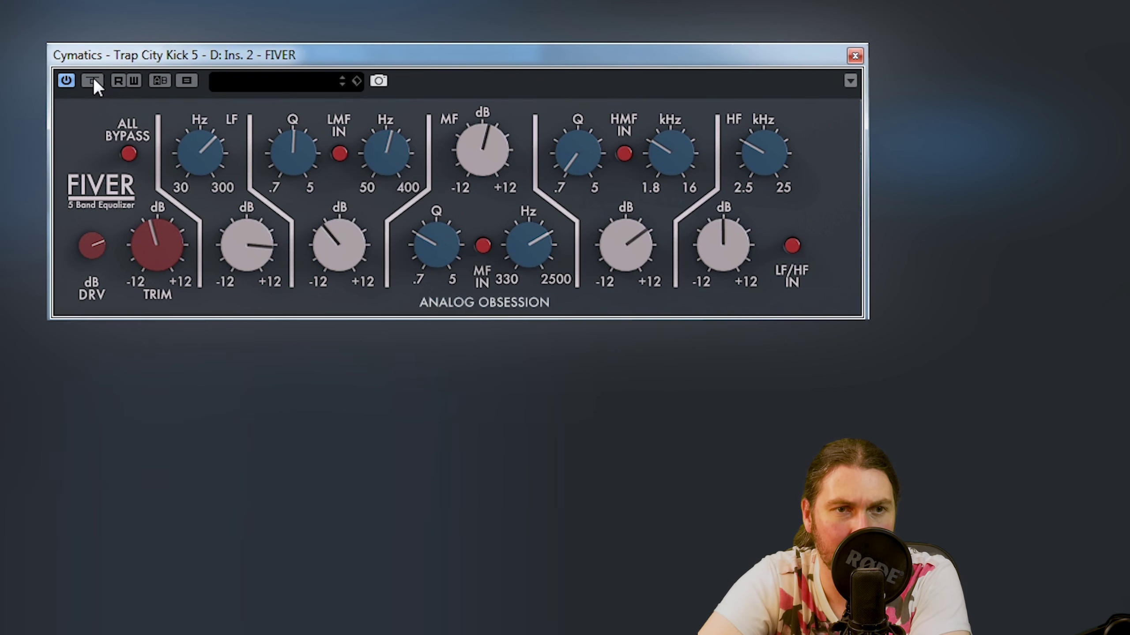
{"action": "mouse_move", "coordinate": [181, 237]}
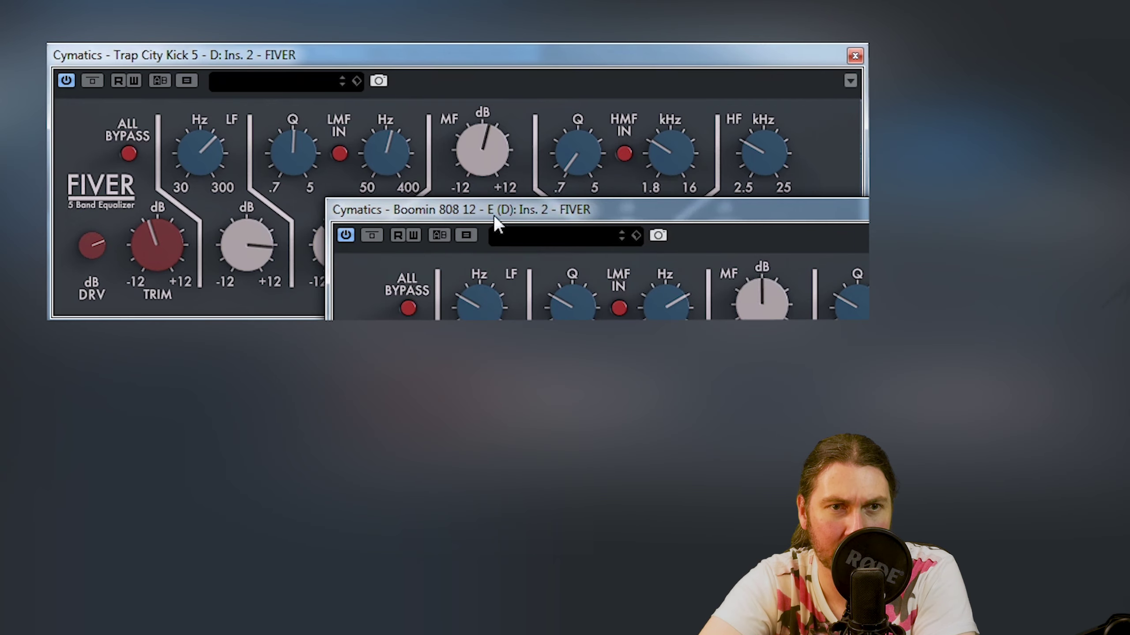
Step: Place the Boomin 808 12 track's FIVER window over the kick's and increase its drive
{"action": "left_click_drag", "start_coordinate": [495, 210], "coordinate": [214, 54]}
{"action": "left_click_drag", "start_coordinate": [88, 244], "coordinate": [74, 214]}
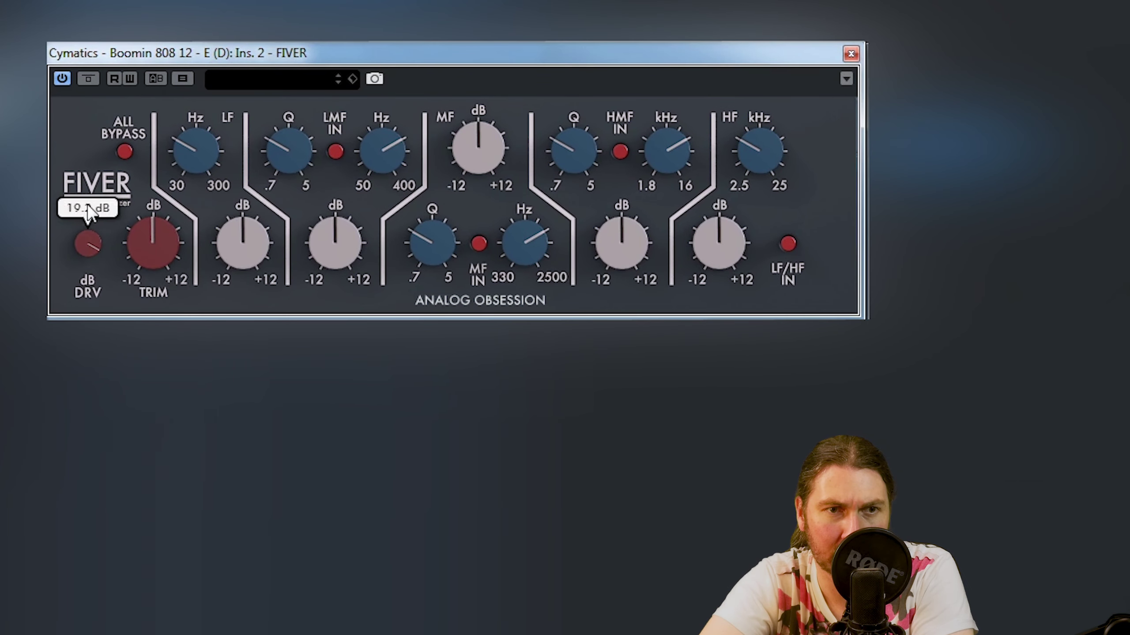
Step: Boost the 808's LF band slightly and raise its frequency to just above the middle of its range
{"action": "left_click_drag", "start_coordinate": [243, 244], "coordinate": [243, 222]}
{"action": "left_click_drag", "start_coordinate": [195, 165], "coordinate": [196, 87]}
{"action": "left_click_drag", "start_coordinate": [243, 250], "coordinate": [242, 283]}
Step: Sweep the 808's LMF band with a strong boost, and leave a slight cut below mid-range frequency with Q at 3.3 Oct
{"action": "left_click_drag", "start_coordinate": [313, 250], "coordinate": [348, 215]}
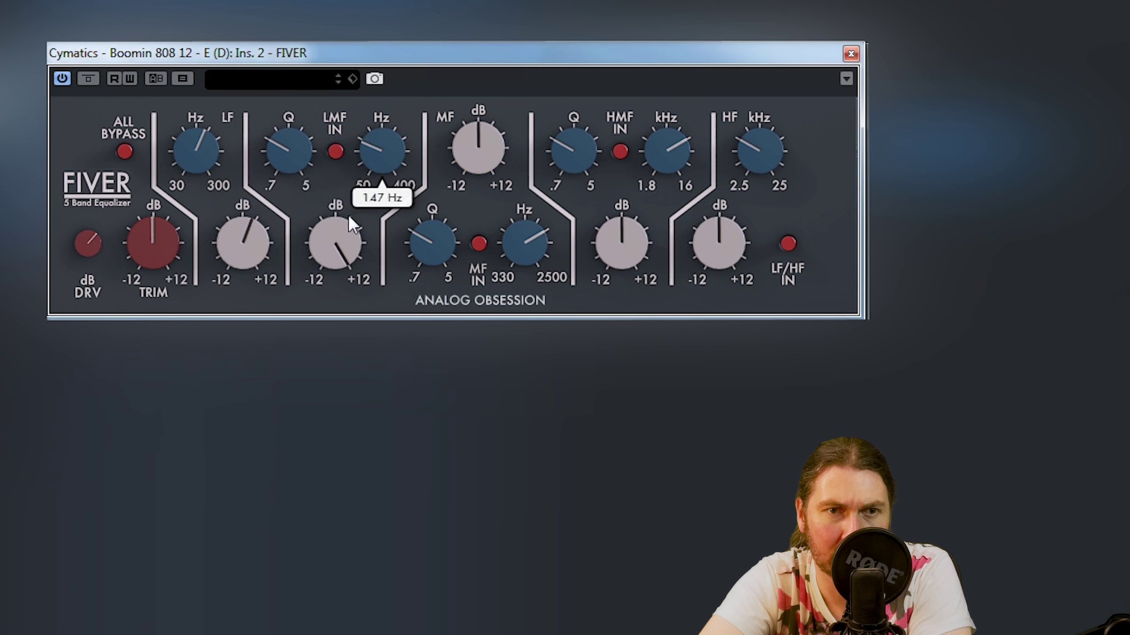
{"action": "left_click_drag", "start_coordinate": [291, 142], "coordinate": [291, 164]}
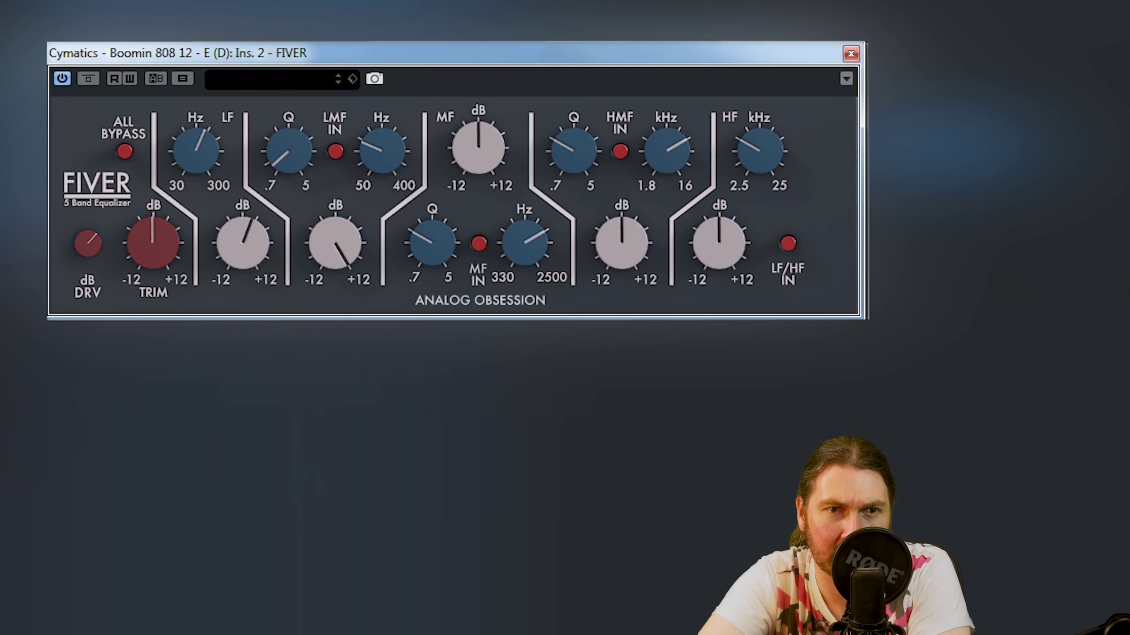
{"action": "left_click_drag", "start_coordinate": [370, 159], "coordinate": [374, 163]}
{"action": "left_click_drag", "start_coordinate": [277, 154], "coordinate": [278, 131]}
{"action": "mouse_move", "coordinate": [339, 225]}
{"action": "left_mouse_down"}
{"action": "mouse_move", "coordinate": [339, 253]}
{"action": "mouse_move", "coordinate": [339, 229]}
{"action": "left_mouse_up"}
{"action": "left_click_drag", "start_coordinate": [391, 151], "coordinate": [383, 131]}
Step: Cut the 808's MF band moderately, using a low Q and a frequency near the minimum
{"action": "left_click_drag", "start_coordinate": [477, 149], "coordinate": [478, 114]}
{"action": "left_click_drag", "start_coordinate": [524, 243], "coordinate": [524, 283]}
{"action": "mouse_move", "coordinate": [439, 249]}
{"action": "left_mouse_down"}
{"action": "mouse_move", "coordinate": [442, 188]}
{"action": "mouse_move", "coordinate": [444, 253]}
{"action": "left_mouse_up"}
{"action": "left_click_drag", "start_coordinate": [466, 136], "coordinate": [469, 266]}
Step: Boost the 808's HMF gain slightly and raise the trim to 1.2 dB
{"action": "scroll", "coordinate": [625, 235], "scroll_direction": "up", "scroll_amount": 4}
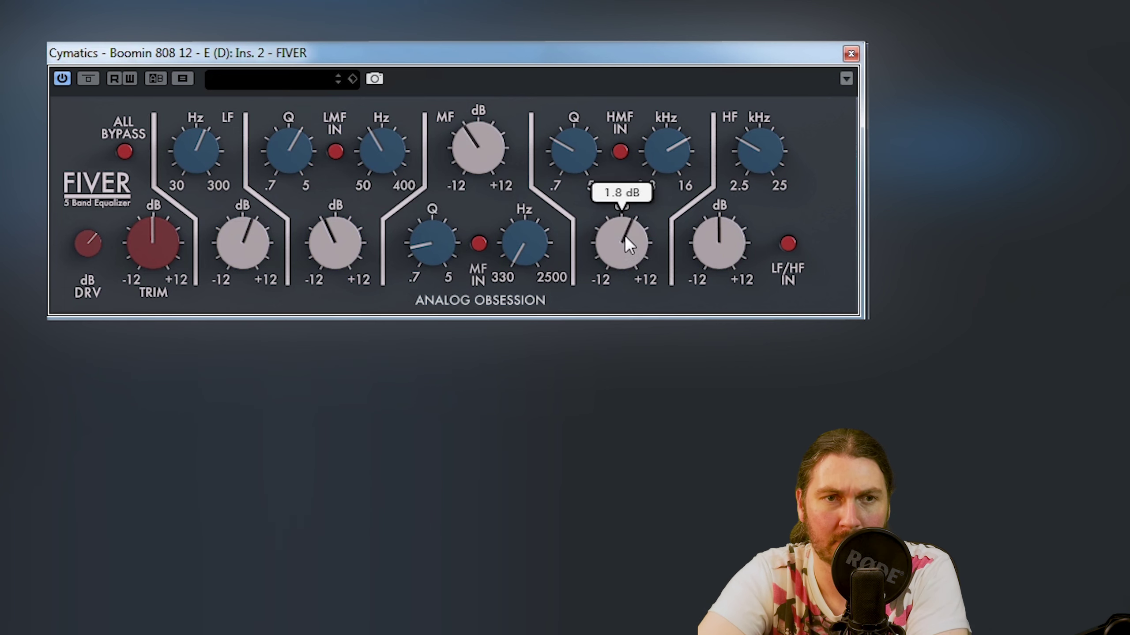
{"action": "scroll", "coordinate": [147, 236], "scroll_direction": "up", "scroll_amount": 2}
{"action": "scroll", "coordinate": [147, 236], "scroll_direction": "up", "scroll_amount": 1}
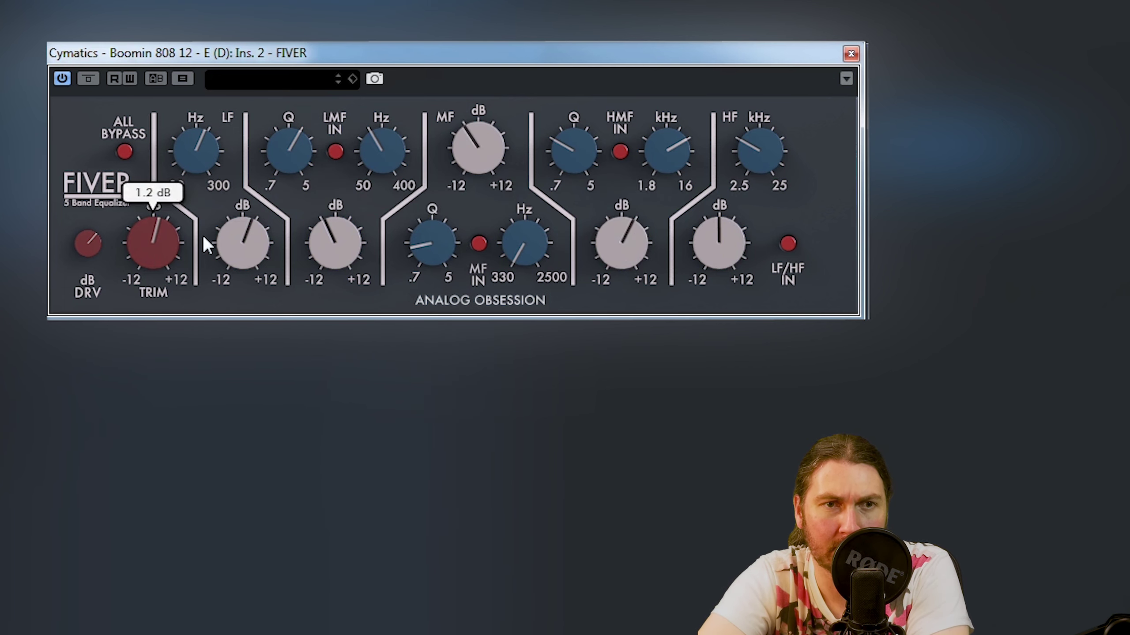
Step: Nudge the 808's LF frequency and LF gain slightly higher
{"action": "scroll", "coordinate": [222, 234], "scroll_direction": "up", "scroll_amount": 2}
{"action": "scroll", "coordinate": [198, 151], "scroll_direction": "up", "scroll_amount": 1}
{"action": "scroll", "coordinate": [198, 153], "scroll_direction": "up", "scroll_amount": 1}
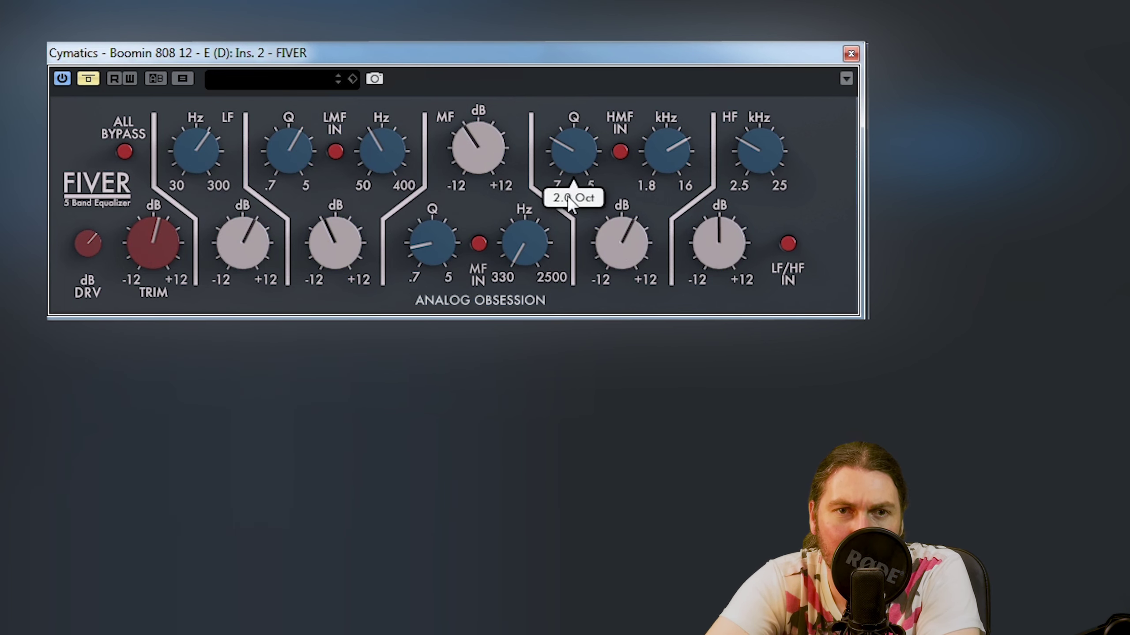
Step: Lower the 808's HMF frequency and Q to near their minimums, and take the equalizer out of bypass
{"action": "left_click_drag", "start_coordinate": [668, 152], "coordinate": [668, 240]}
{"action": "scroll", "coordinate": [569, 141], "scroll_direction": "down", "scroll_amount": 4}
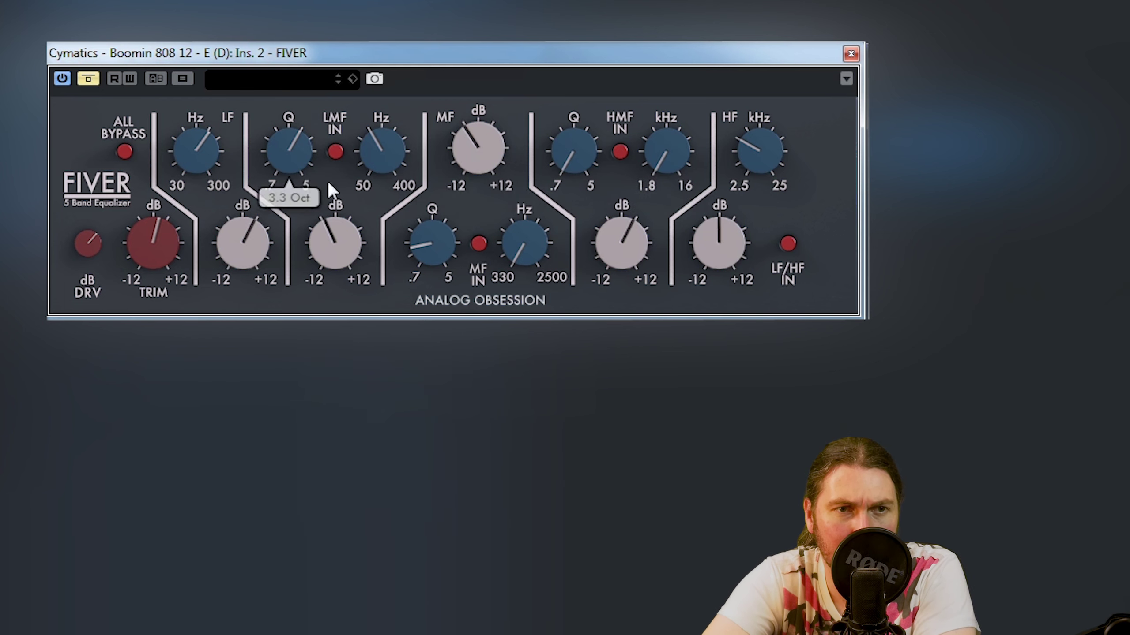
{"action": "left_click", "coordinate": [89, 82]}
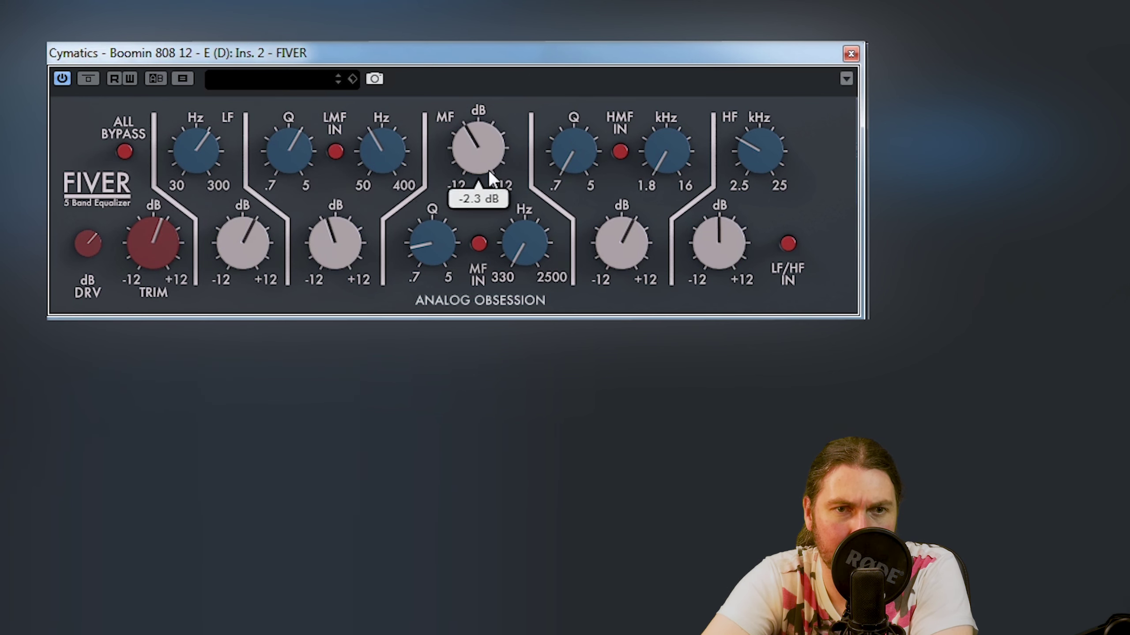
Step: Reduce the 808's drive to about 3.2 dB and compare the equalized sound with bypass, leaving the equalizer active
{"action": "scroll", "coordinate": [80, 253], "scroll_direction": "down", "scroll_amount": 2}
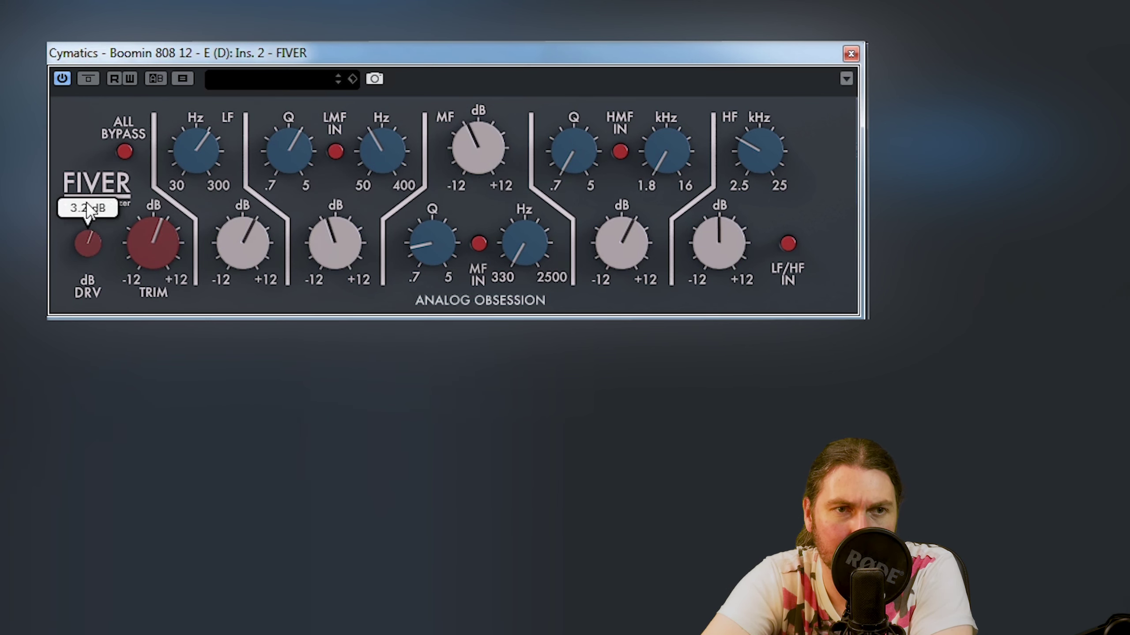
{"action": "left_click", "coordinate": [88, 85]}
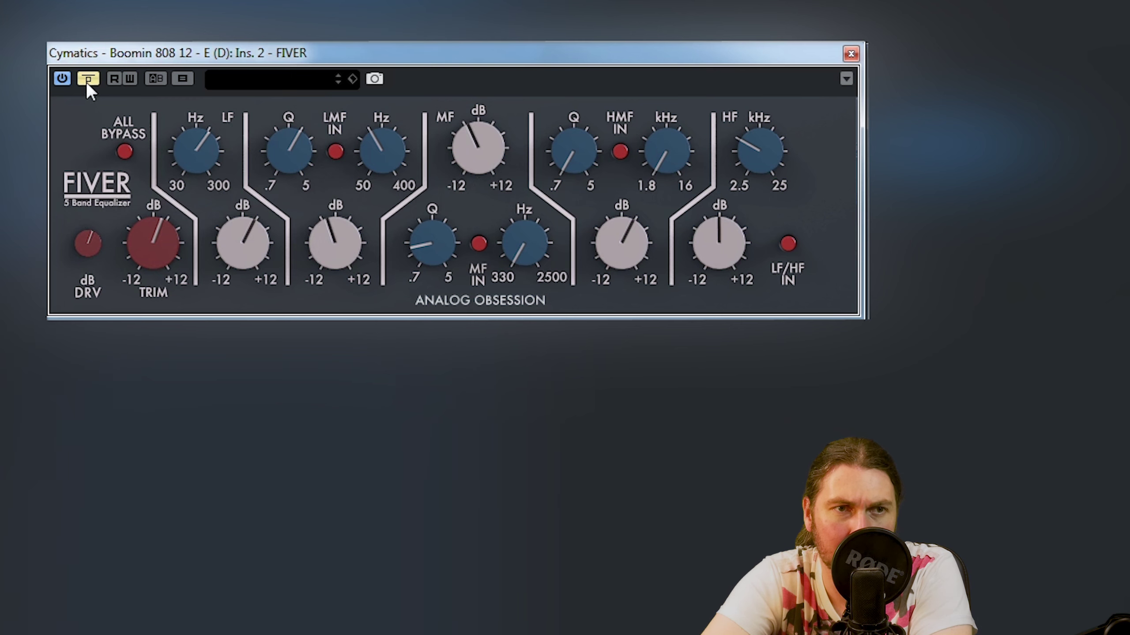
{"action": "left_click", "coordinate": [88, 85]}
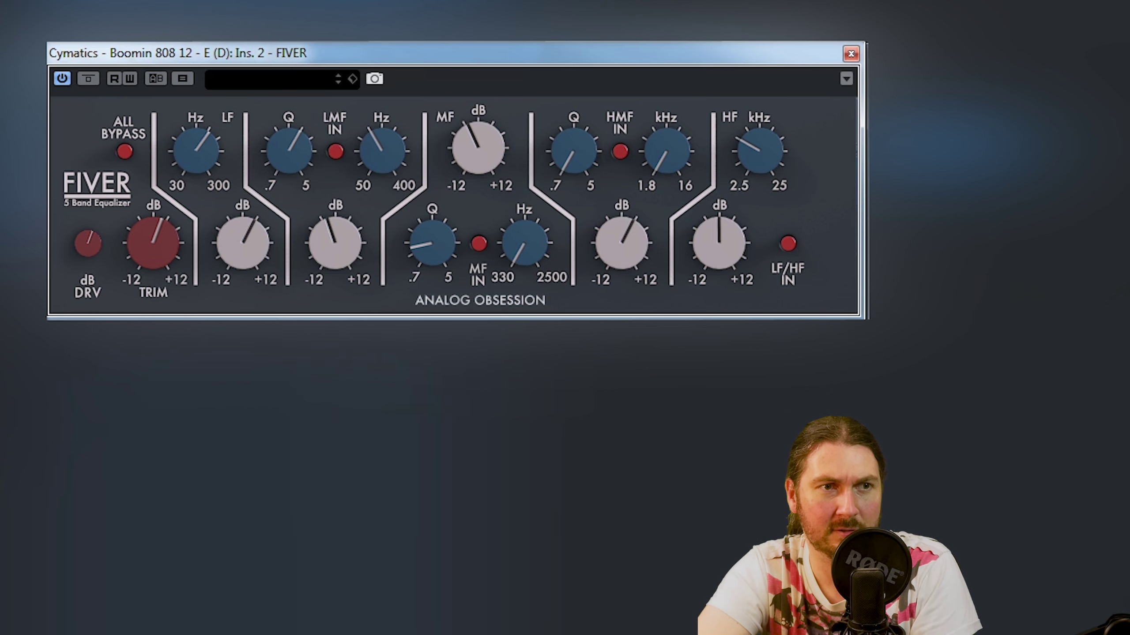
{"action": "left_click", "coordinate": [88, 84]}
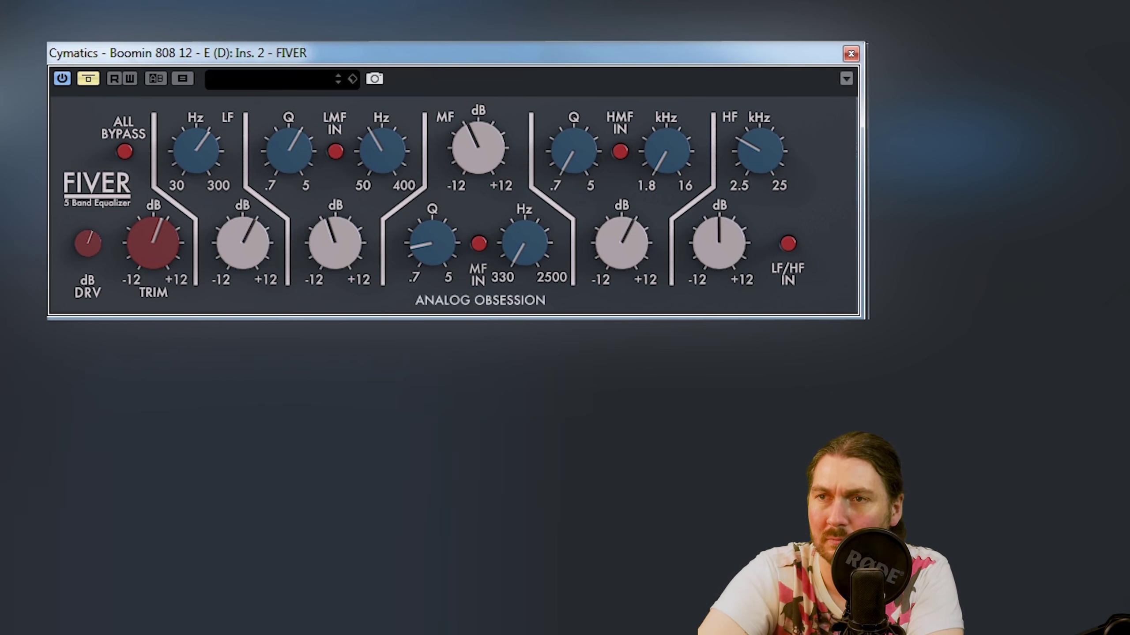
{"action": "left_click", "coordinate": [87, 85]}
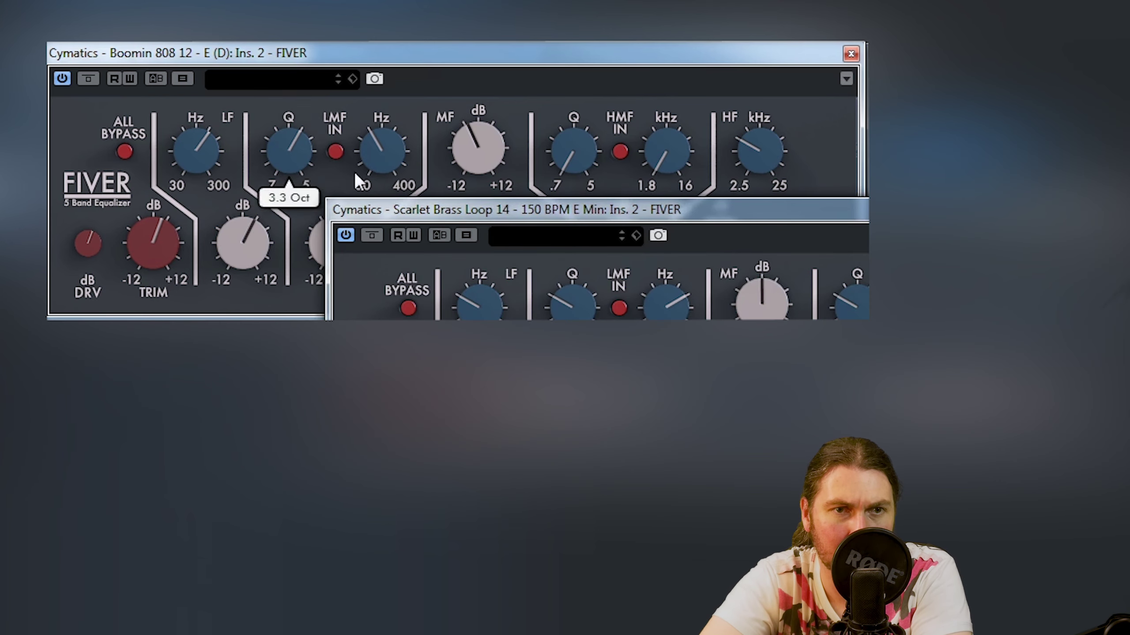
Step: Place the Scarlet Brass Loop 14 track's FIVER window over the 808's, and cut its HF band at 15.15 kHz
{"action": "left_click_drag", "start_coordinate": [472, 211], "coordinate": [191, 55]}
{"action": "mouse_move", "coordinate": [632, 271]}
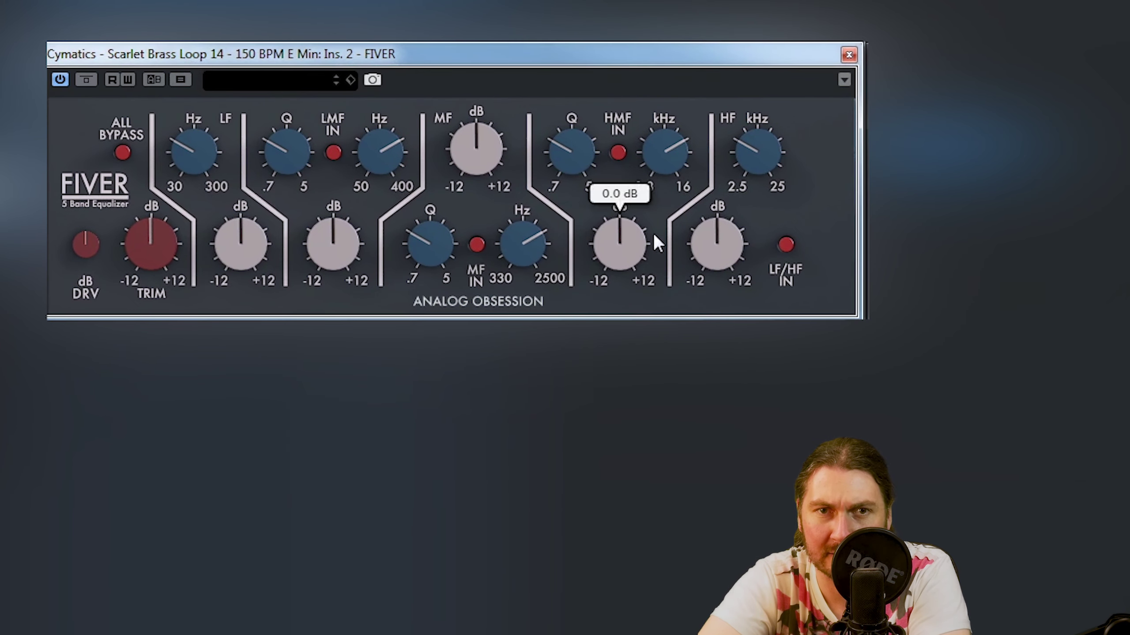
{"action": "left_click_drag", "start_coordinate": [743, 140], "coordinate": [764, 74]}
{"action": "left_click_drag", "start_coordinate": [718, 241], "coordinate": [725, 285]}
{"action": "left_click_drag", "start_coordinate": [750, 138], "coordinate": [749, 142]}
Step: Boost the brass's HMF band to 3.1 dB with the lowest Q and a low frequency
{"action": "mouse_move", "coordinate": [645, 254]}
{"action": "left_mouse_down"}
{"action": "mouse_move", "coordinate": [635, 220]}
{"action": "mouse_move", "coordinate": [654, 242]}
{"action": "mouse_move", "coordinate": [647, 269]}
{"action": "mouse_move", "coordinate": [640, 253]}
{"action": "left_mouse_up"}
{"action": "mouse_move", "coordinate": [591, 139]}
{"action": "scroll", "coordinate": [591, 139], "scroll_direction": "down", "scroll_amount": 5}
{"action": "scroll", "coordinate": [676, 145], "scroll_direction": "down", "scroll_amount": 2}
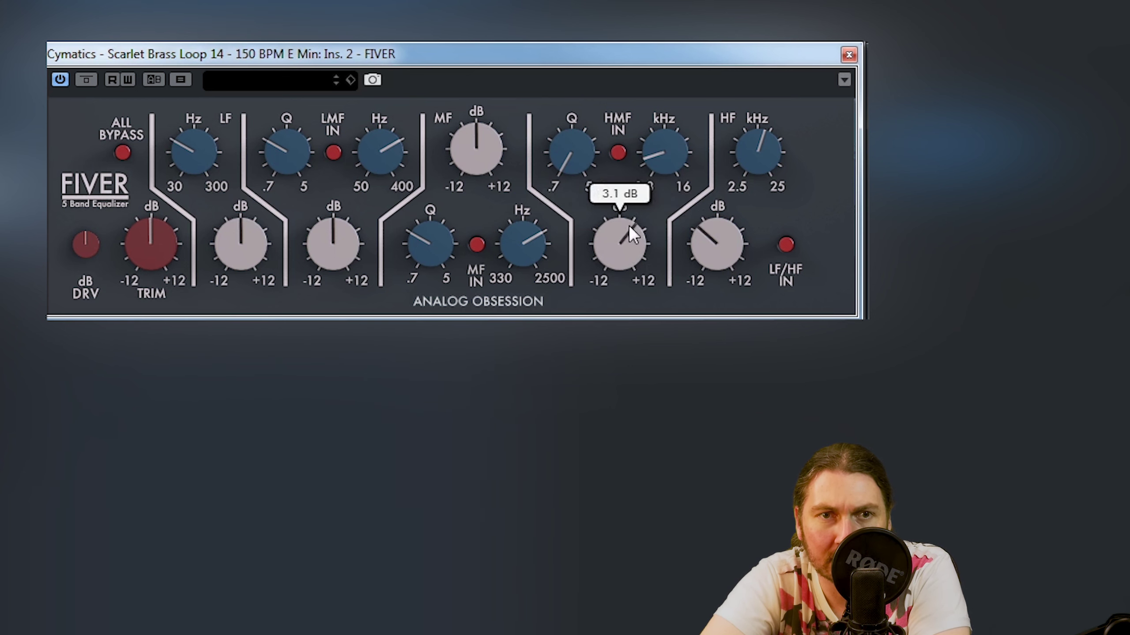
Step: Cut the brass's LF band to -3.4 dB and set its frequency to 142 Hz
{"action": "mouse_move", "coordinate": [479, 149]}
{"action": "left_click_drag", "start_coordinate": [225, 236], "coordinate": [224, 270]}
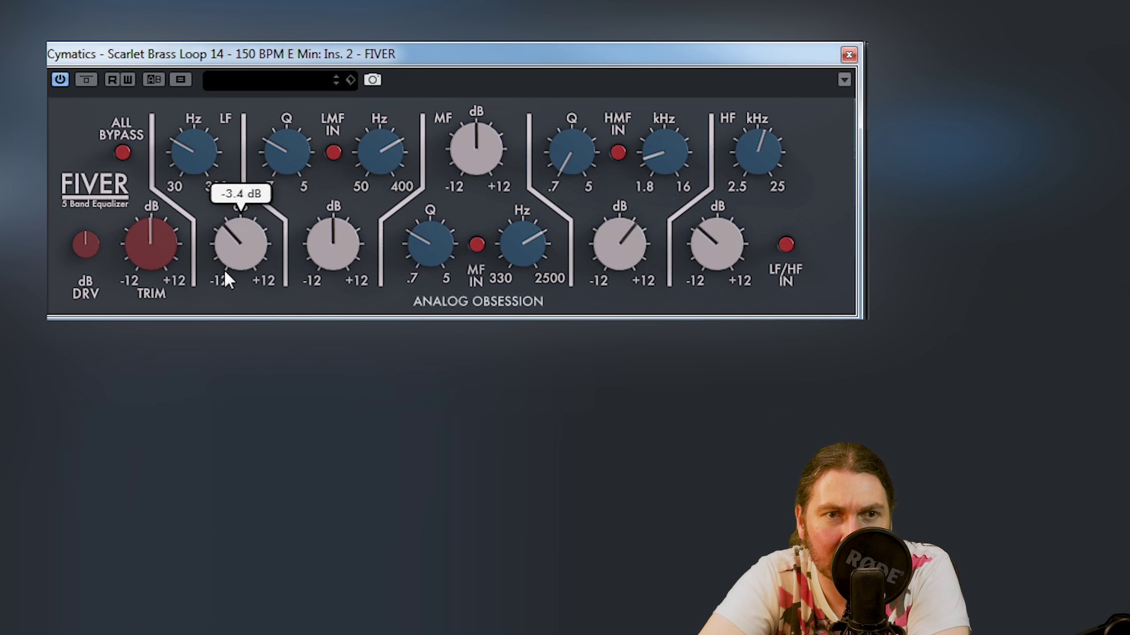
{"action": "left_click_drag", "start_coordinate": [186, 153], "coordinate": [196, 125]}
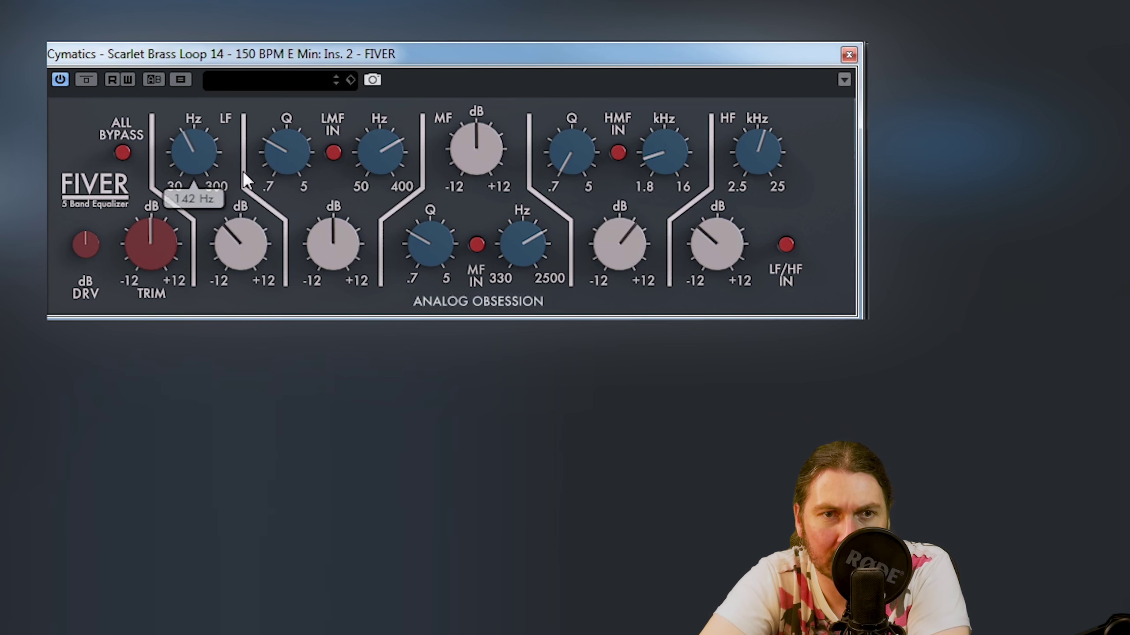
Step: Try an LMF boost on the brass at 400 Hz with the lowest Q, and reset the LMF gain to 0 dB
{"action": "left_click_drag", "start_coordinate": [338, 244], "coordinate": [348, 212]}
{"action": "left_click_drag", "start_coordinate": [381, 153], "coordinate": [382, 127]}
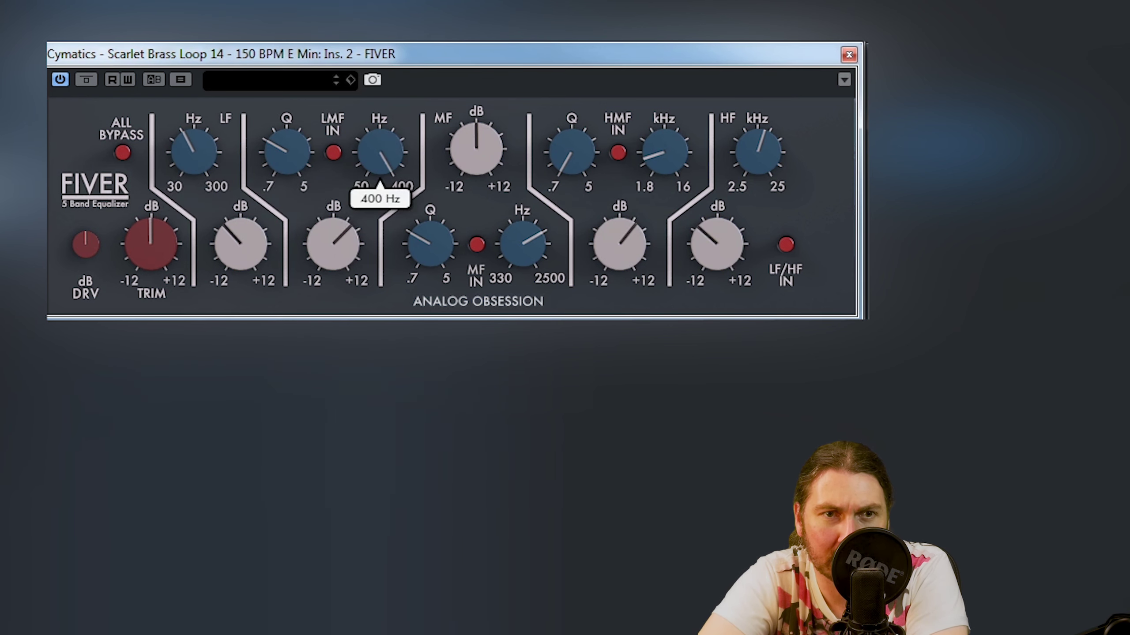
{"action": "left_click_drag", "start_coordinate": [276, 149], "coordinate": [283, 244]}
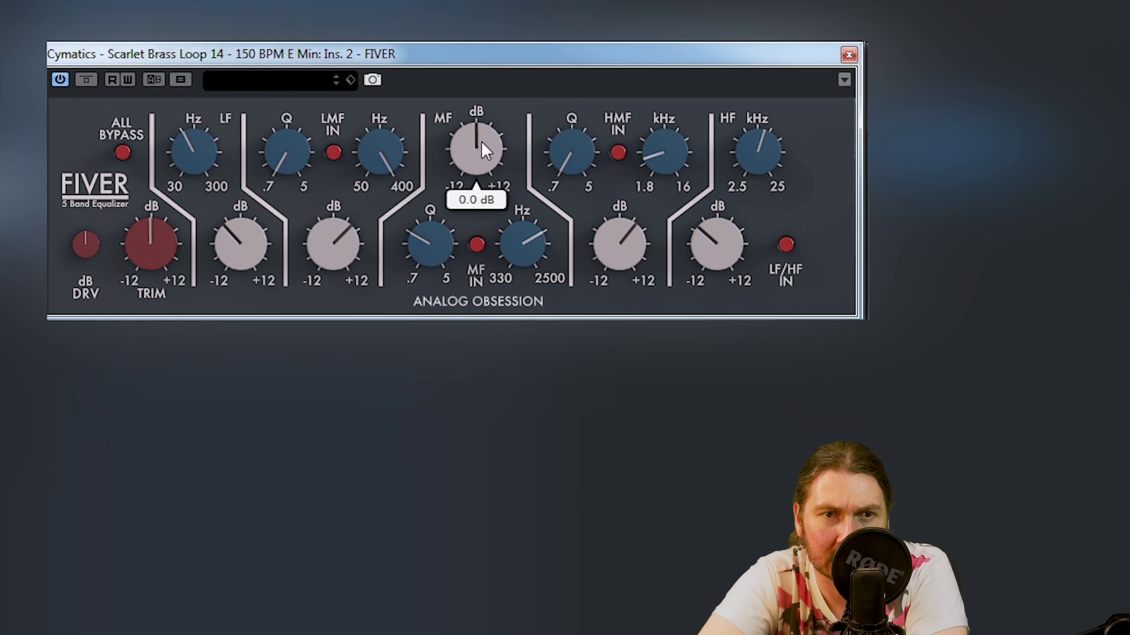
{"action": "double_click", "coordinate": [331, 216]}
Step: Boost the brass's MF band moderately with the lowest Q and a frequency of 887 Hz
{"action": "left_click_drag", "start_coordinate": [482, 161], "coordinate": [499, 84]}
{"action": "left_click_drag", "start_coordinate": [522, 250], "coordinate": [520, 287]}
{"action": "left_click_drag", "start_coordinate": [427, 240], "coordinate": [419, 267]}
{"action": "left_click_drag", "start_coordinate": [472, 125], "coordinate": [473, 139]}
{"action": "left_click_drag", "start_coordinate": [501, 224], "coordinate": [511, 265]}
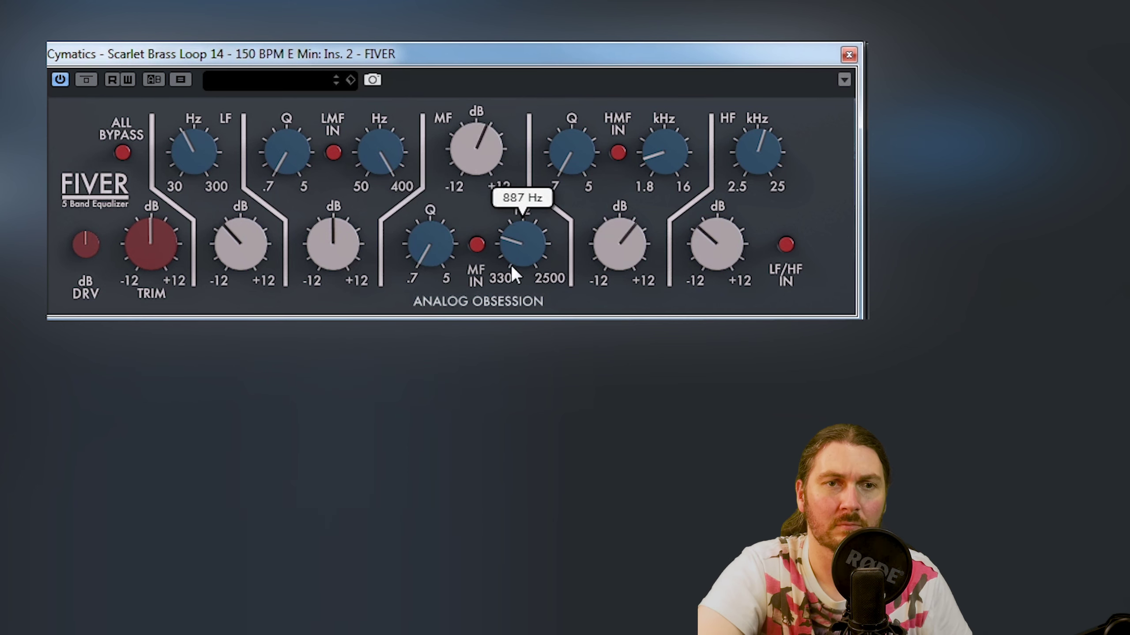
Step: Reduce the brass's LF cut and increase its drive, checking the result against All Bypass
{"action": "left_click_drag", "start_coordinate": [242, 248], "coordinate": [242, 233]}
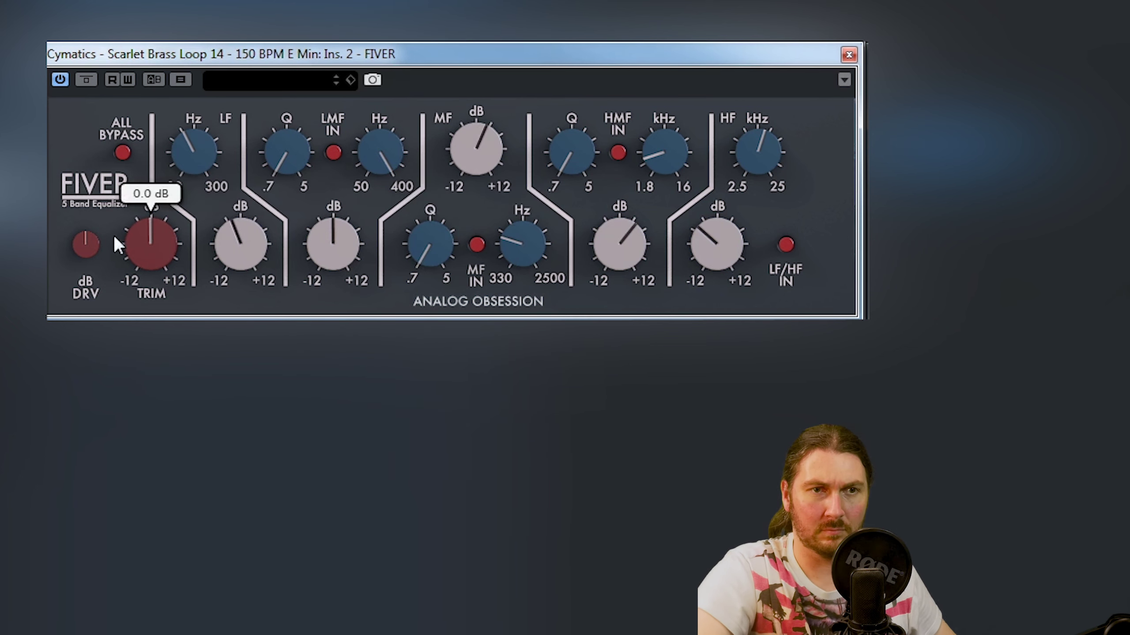
{"action": "left_click_drag", "start_coordinate": [82, 254], "coordinate": [73, 230]}
{"action": "left_click", "coordinate": [123, 153]}
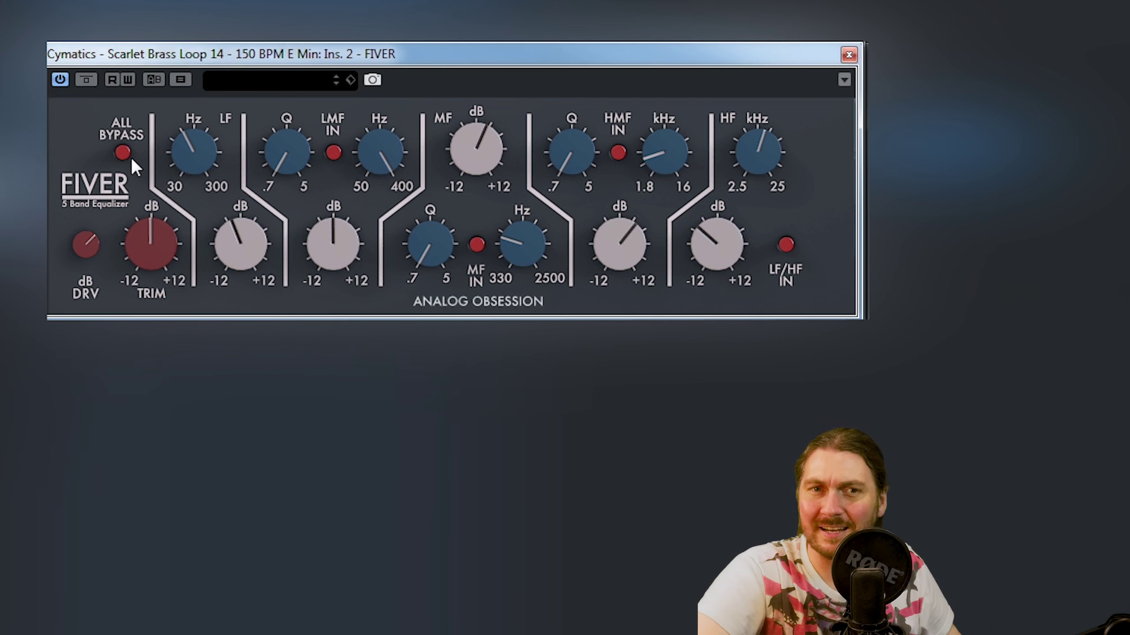
Step: Raise the brass's HMF gain to 4.1 dB and increase the MF gain slightly
{"action": "left_click_drag", "start_coordinate": [620, 252], "coordinate": [620, 248]}
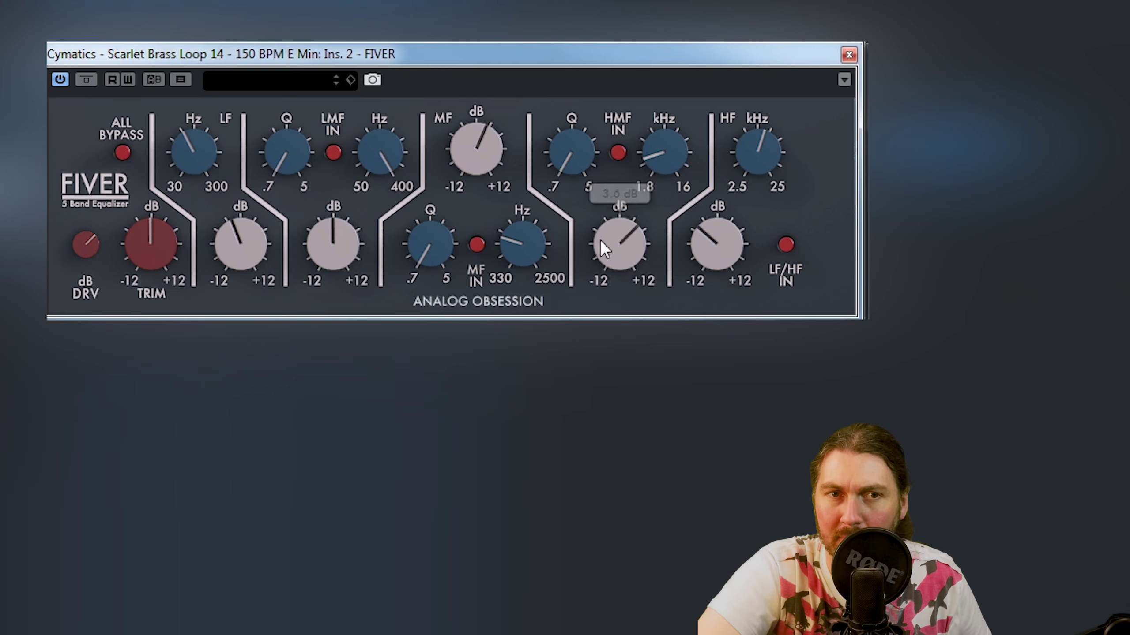
{"action": "left_click_drag", "start_coordinate": [474, 150], "coordinate": [473, 139]}
{"action": "left_click_drag", "start_coordinate": [606, 236], "coordinate": [625, 252]}
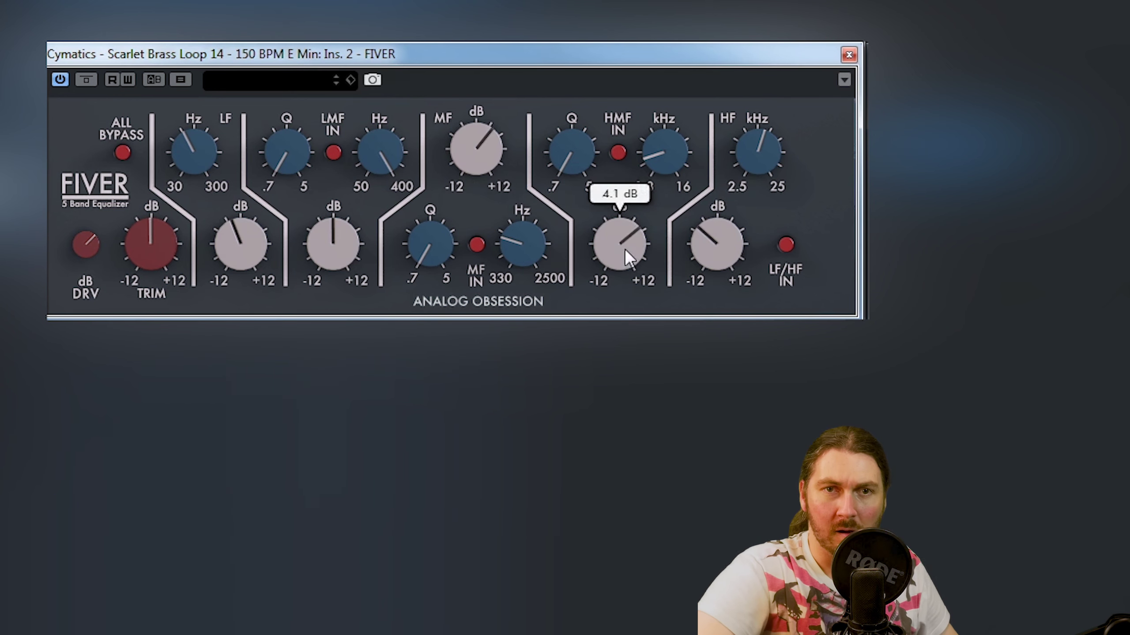
Step: Compare the equalized brass with bypass while raising the MF gain and easing the HMF boost slightly
{"action": "mouse_move", "coordinate": [757, 161]}
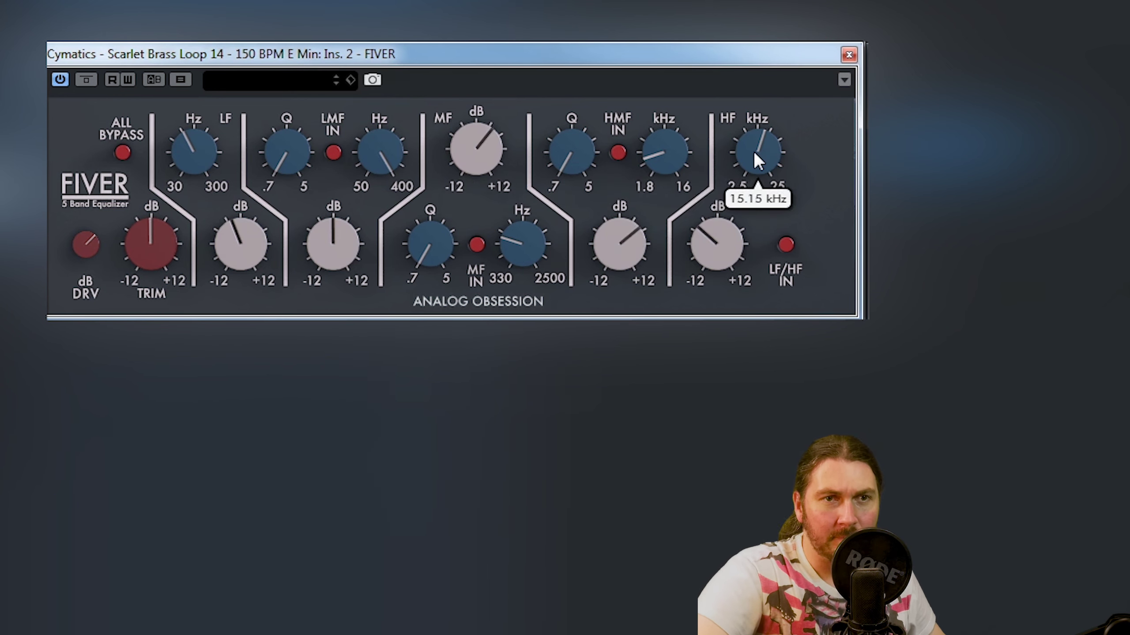
{"action": "mouse_move", "coordinate": [380, 155]}
{"action": "mouse_move", "coordinate": [289, 149]}
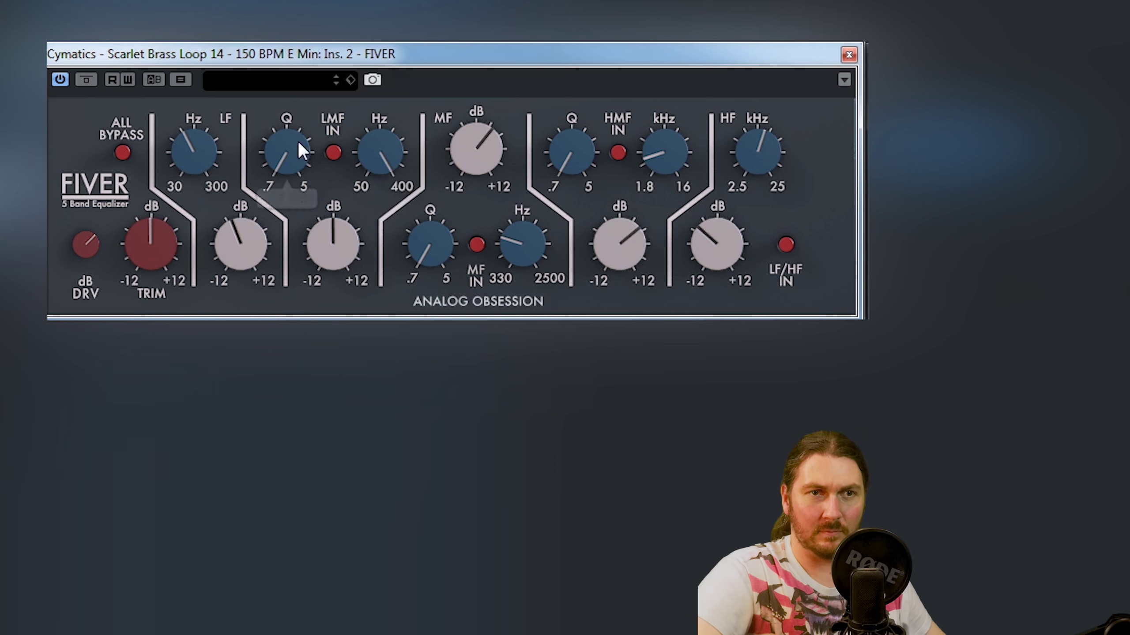
{"action": "left_click", "coordinate": [87, 81]}
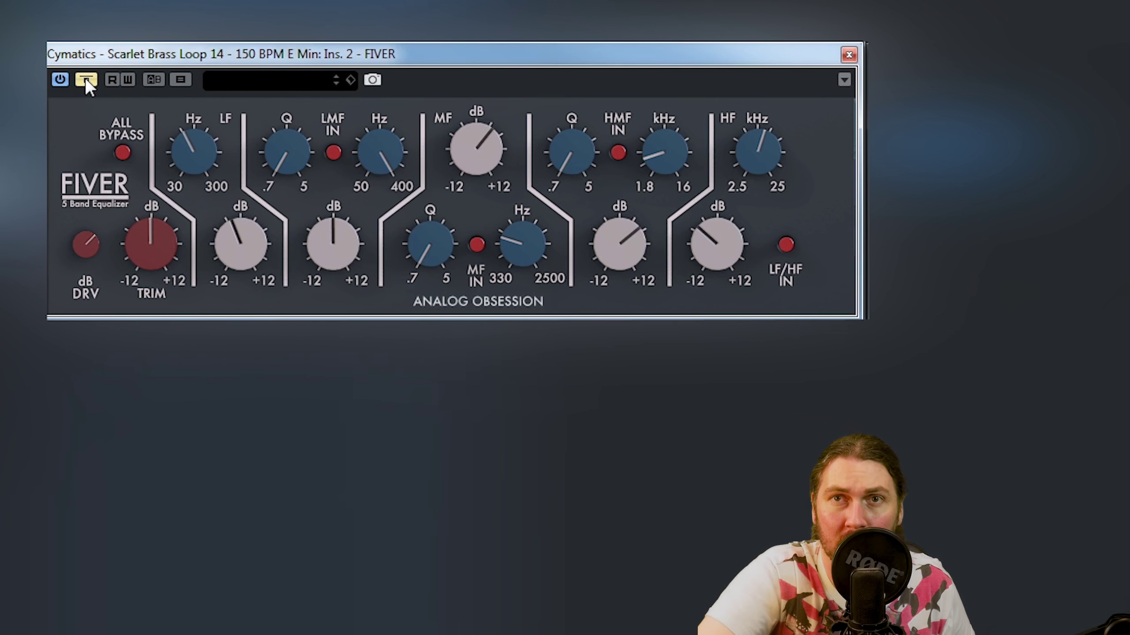
{"action": "left_click", "coordinate": [86, 80]}
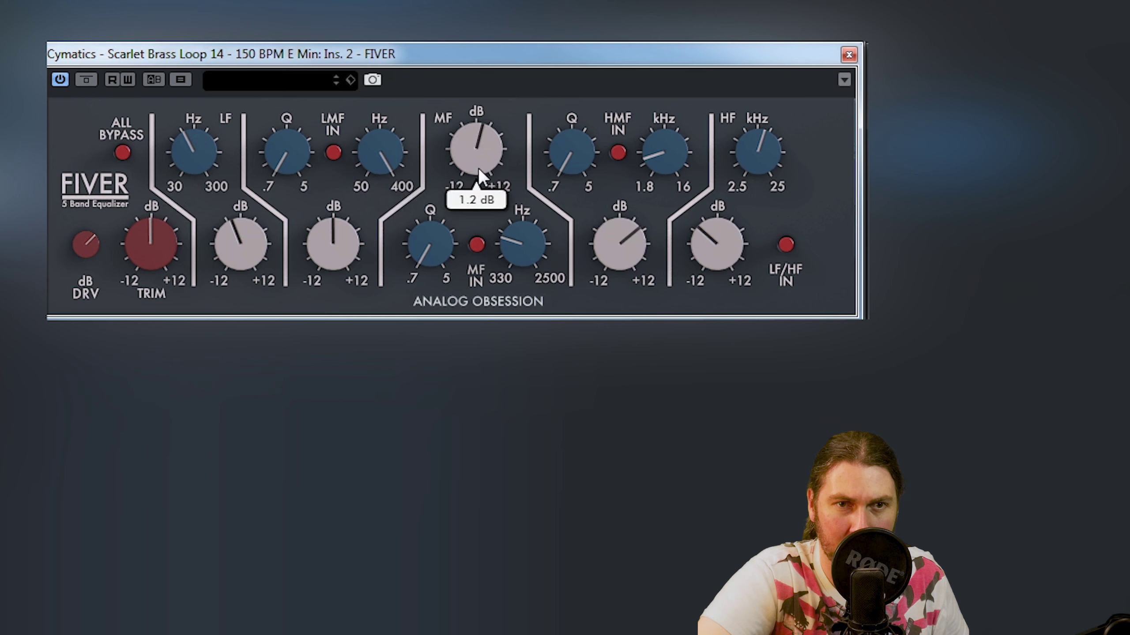
{"action": "mouse_move", "coordinate": [630, 235]}
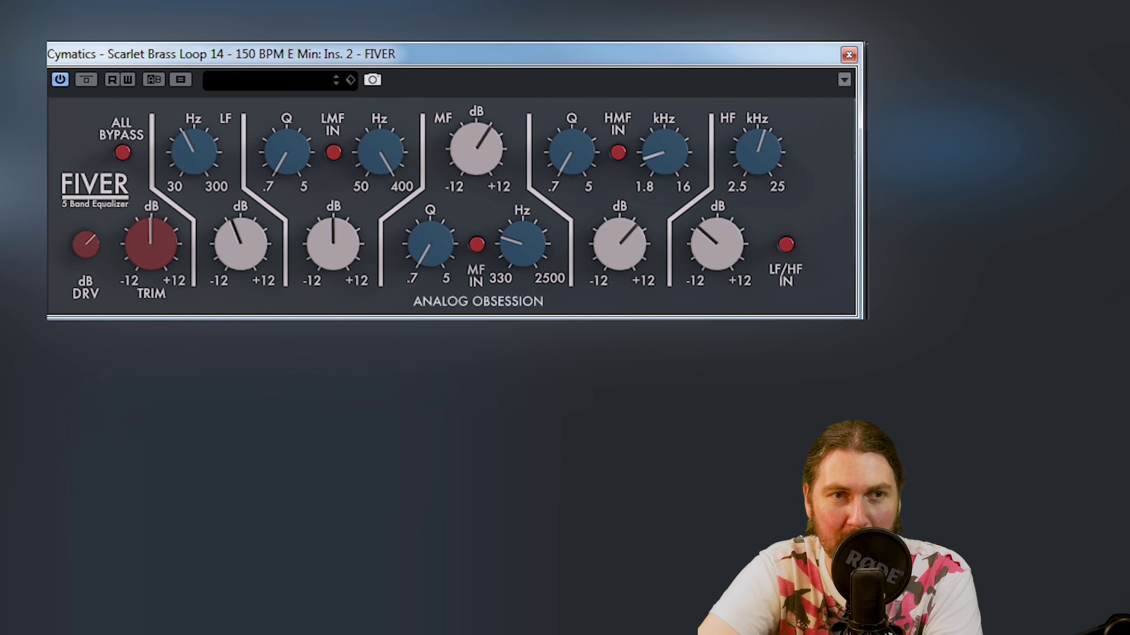
{"action": "left_click", "coordinate": [94, 86]}
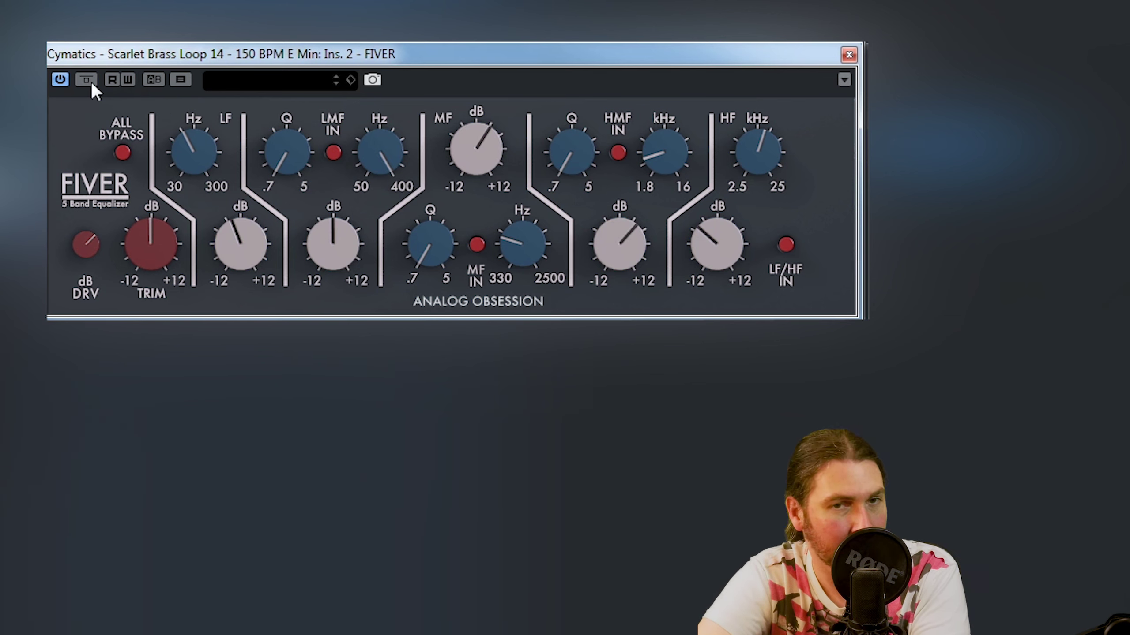